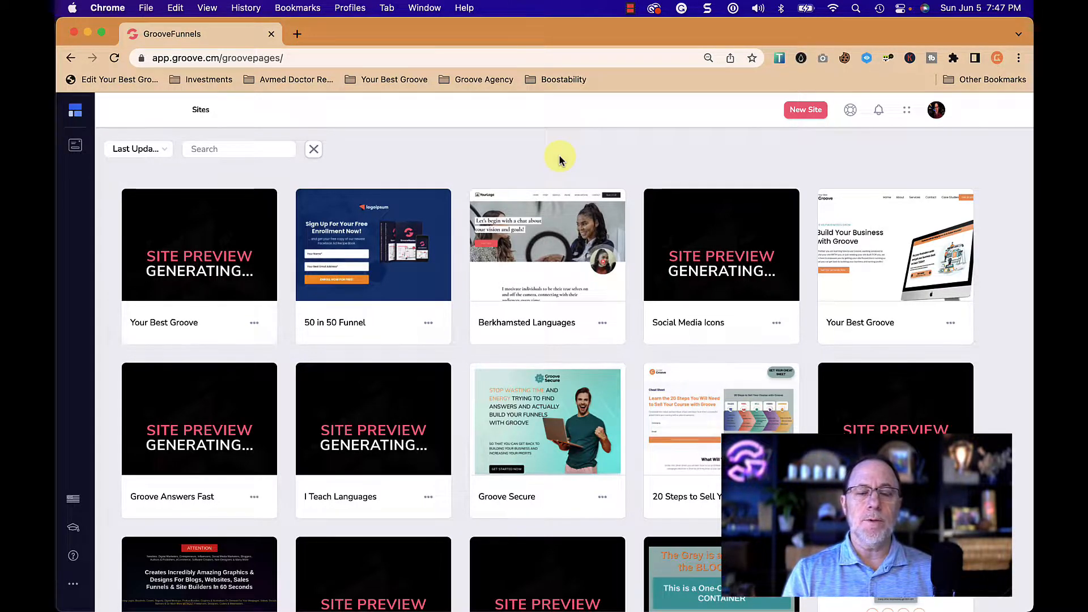
- Open the 50 in 50 Funnel site in the page builder
{"action": "mouse_move", "coordinate": [396, 271]}
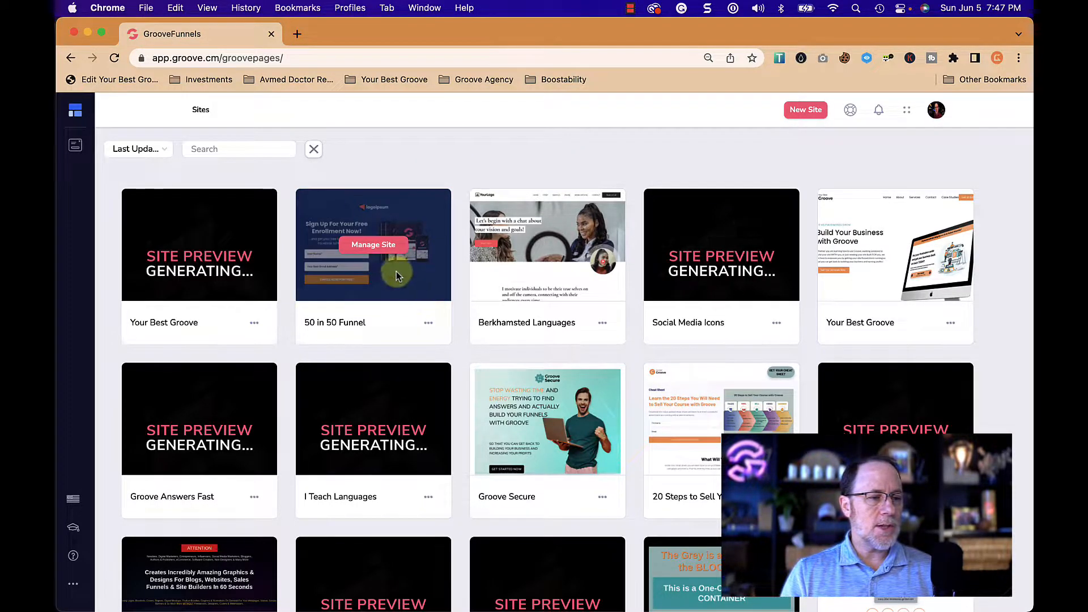
{"action": "left_click", "coordinate": [377, 245]}
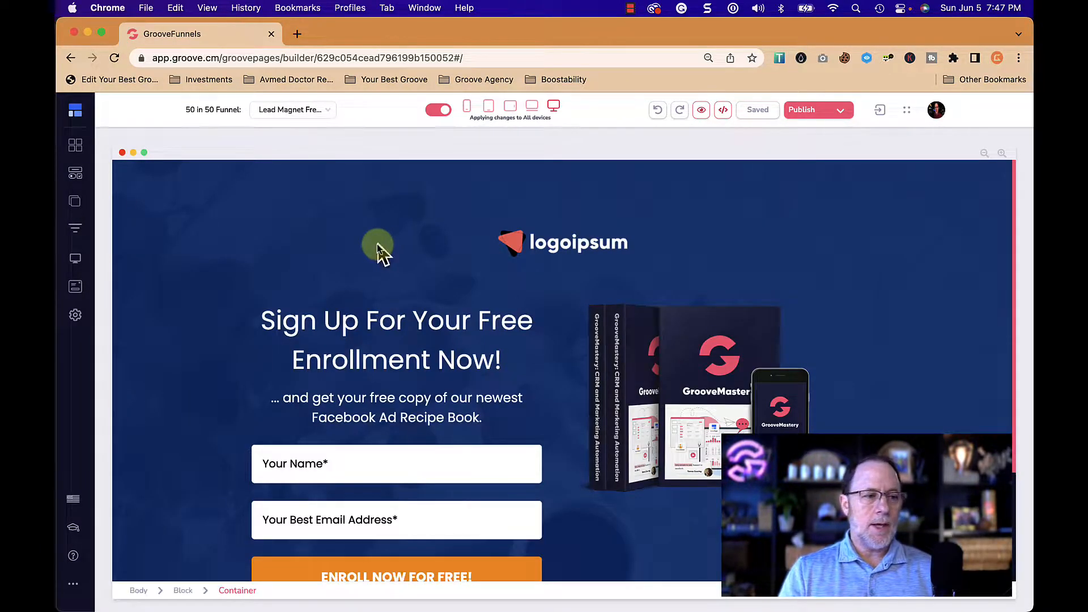
- Examine the landing page's editable elements: the logo, product image, headline and sign-up form
{"action": "scroll", "coordinate": [377, 246], "scroll_direction": "down", "scroll_amount": 2}
{"action": "scroll", "coordinate": [376, 246], "scroll_direction": "up", "scroll_amount": 1}
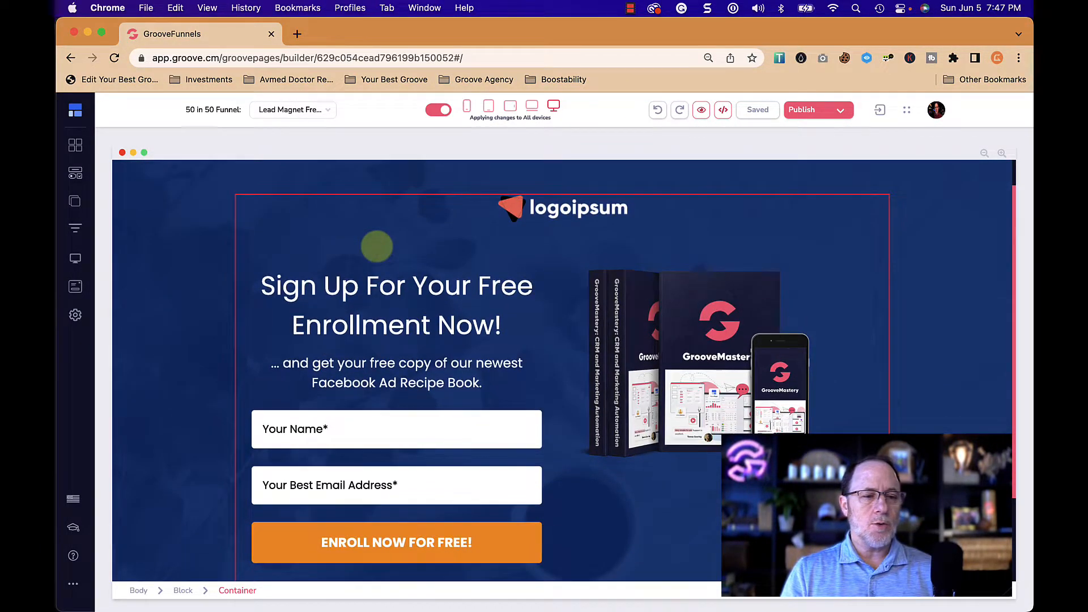
{"action": "left_click", "coordinate": [577, 218]}
{"action": "left_click", "coordinate": [595, 311]}
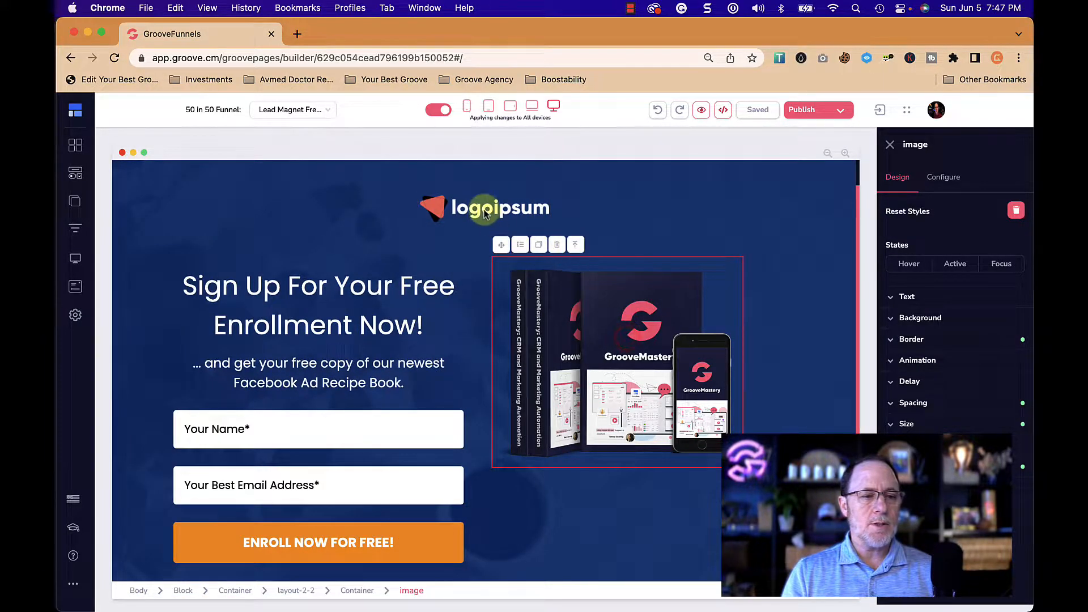
{"action": "left_click", "coordinate": [485, 214]}
{"action": "left_click", "coordinate": [617, 329]}
{"action": "scroll", "coordinate": [622, 331], "scroll_direction": "down", "scroll_amount": 2}
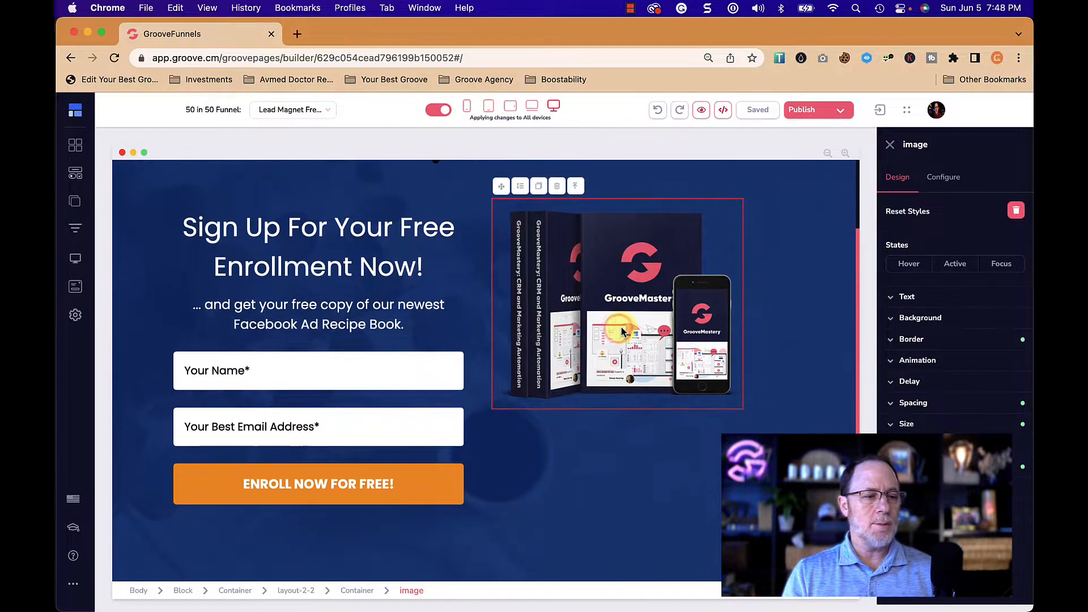
{"action": "left_click", "coordinate": [374, 261]}
{"action": "scroll", "coordinate": [343, 278], "scroll_direction": "down", "scroll_amount": 2}
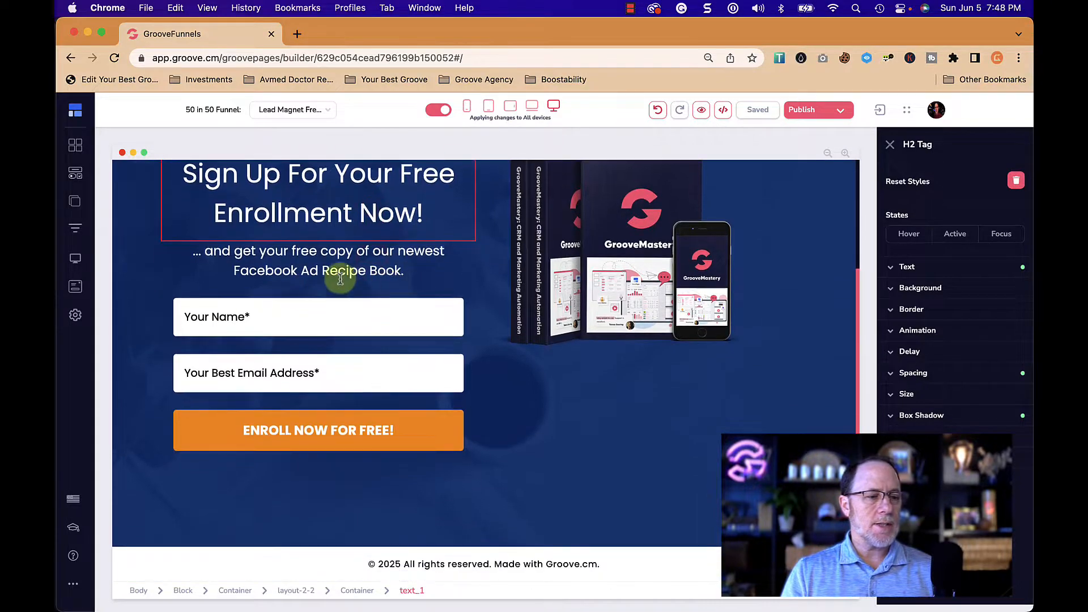
{"action": "left_click", "coordinate": [349, 347]}
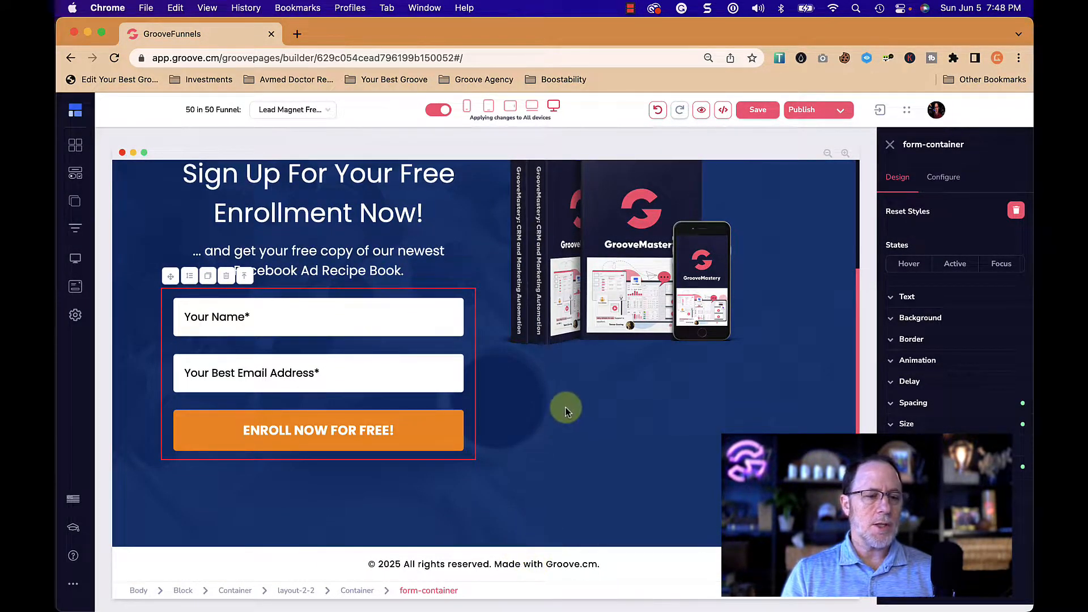
{"action": "scroll", "coordinate": [588, 420], "scroll_direction": "up", "scroll_amount": 3}
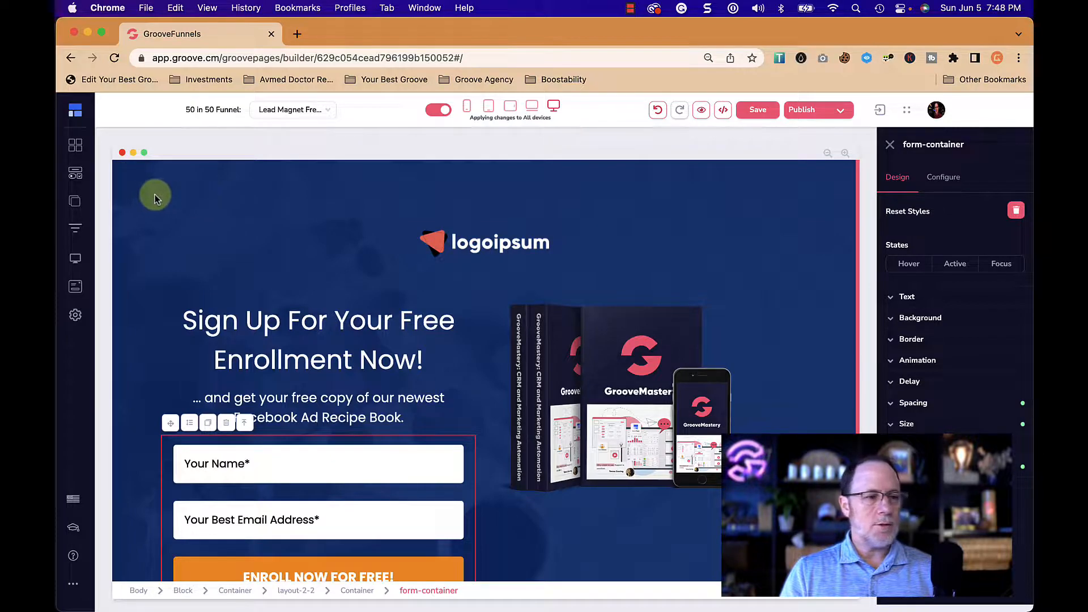
- Clear the background colour of the block behind the sign-up section and remove its background image
{"action": "left_click", "coordinate": [125, 174]}
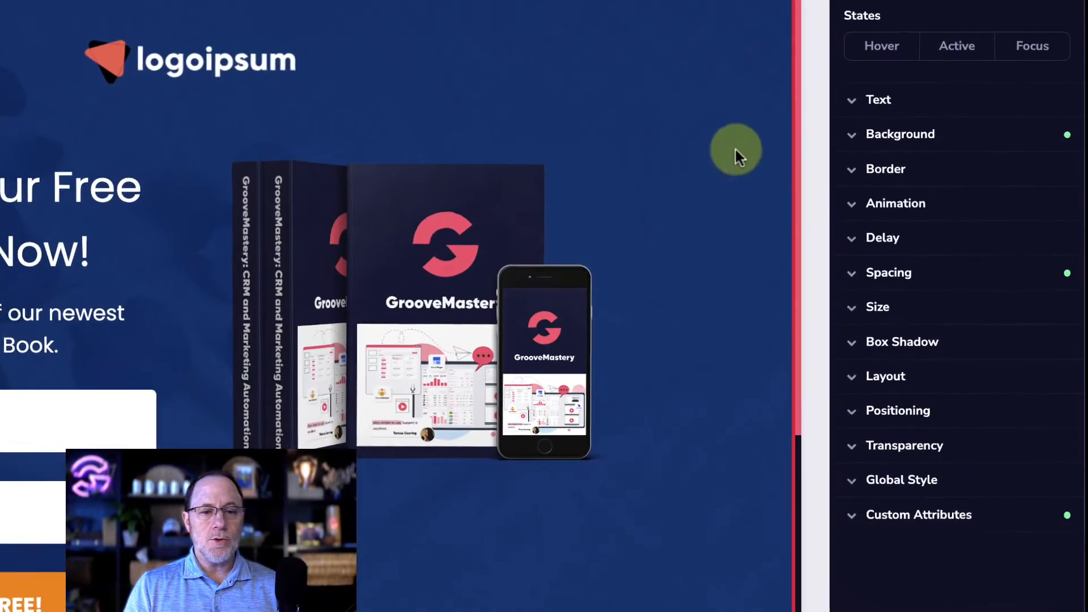
{"action": "left_click", "coordinate": [900, 134]}
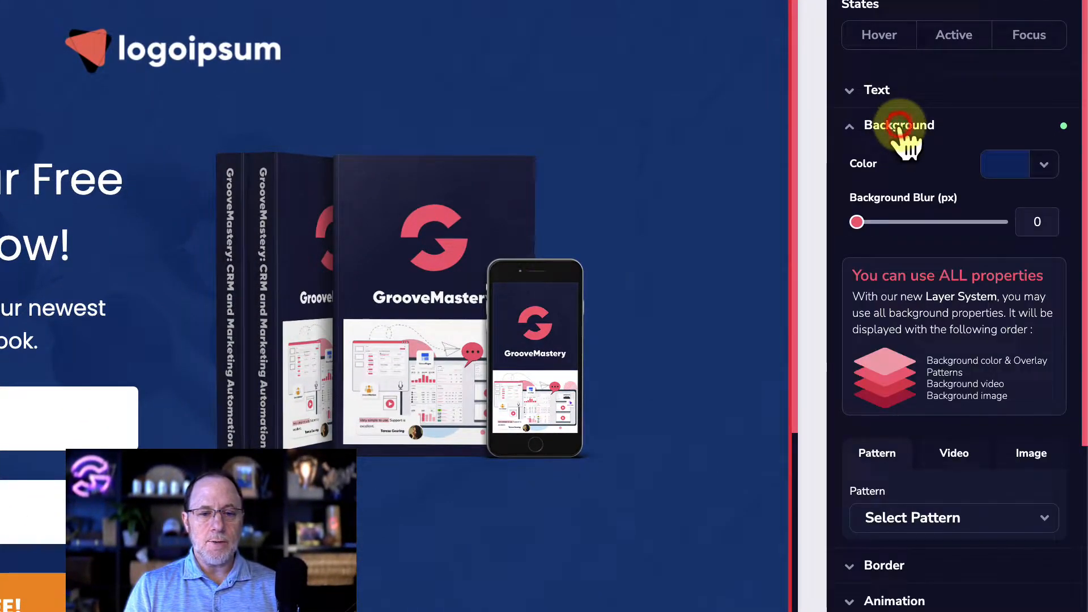
{"action": "left_click", "coordinate": [1044, 167]}
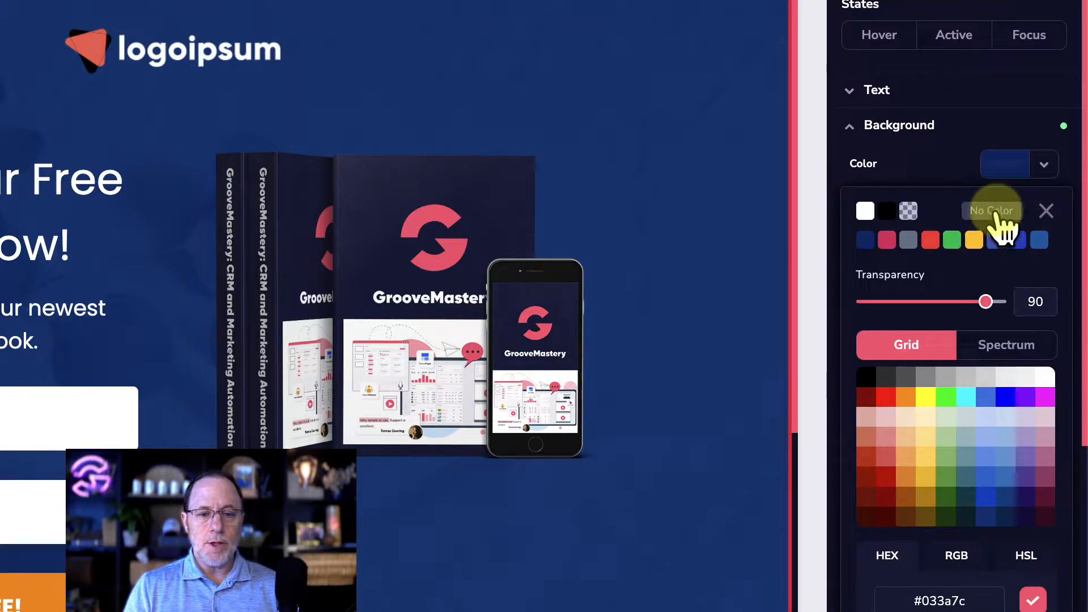
{"action": "left_click", "coordinate": [996, 213]}
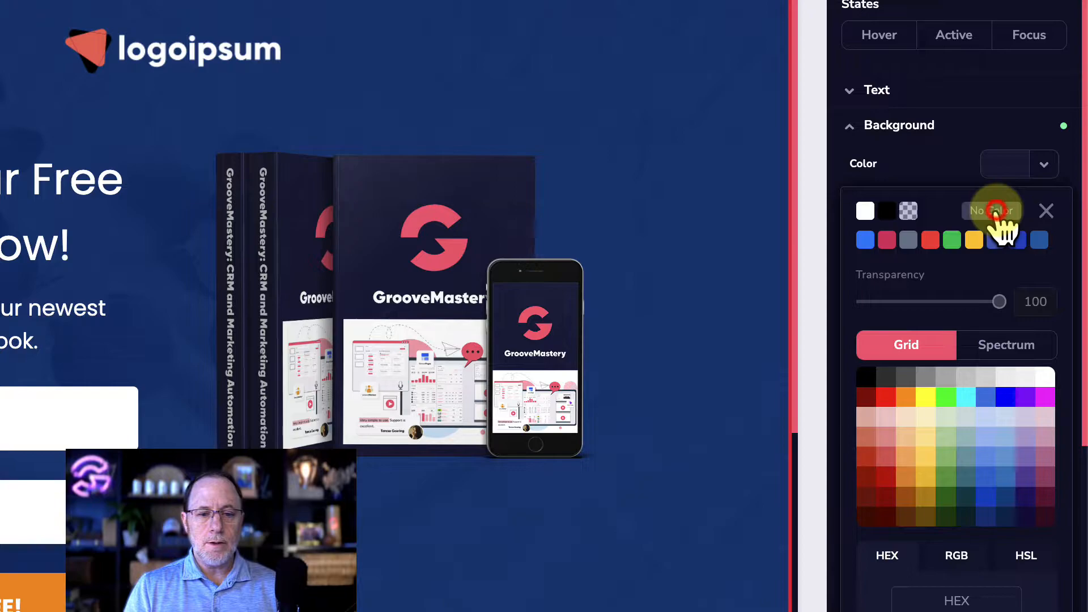
{"action": "left_click", "coordinate": [1040, 165]}
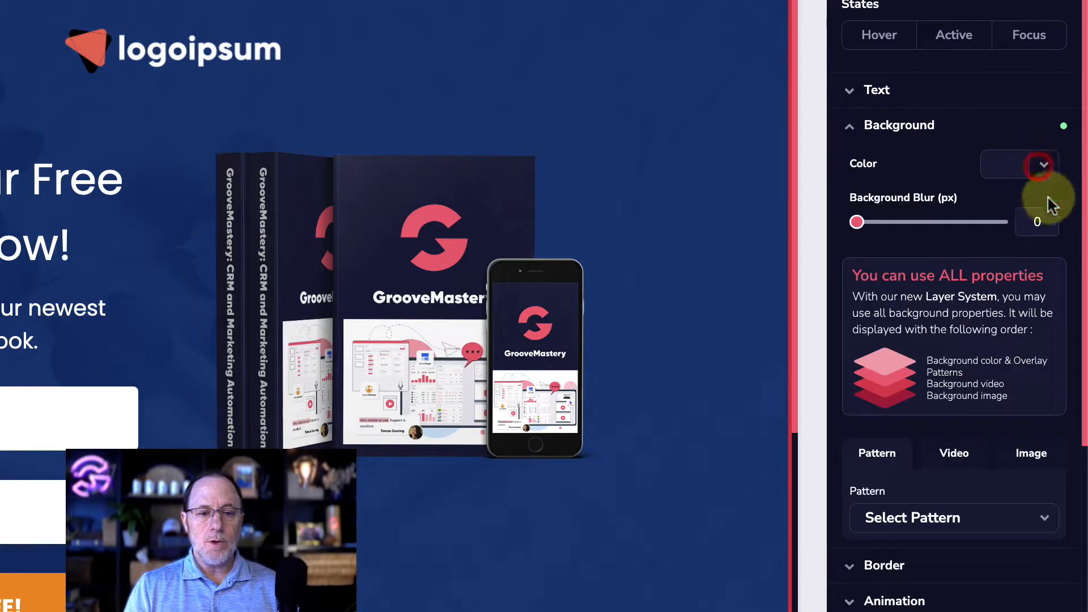
{"action": "left_click", "coordinate": [1028, 457]}
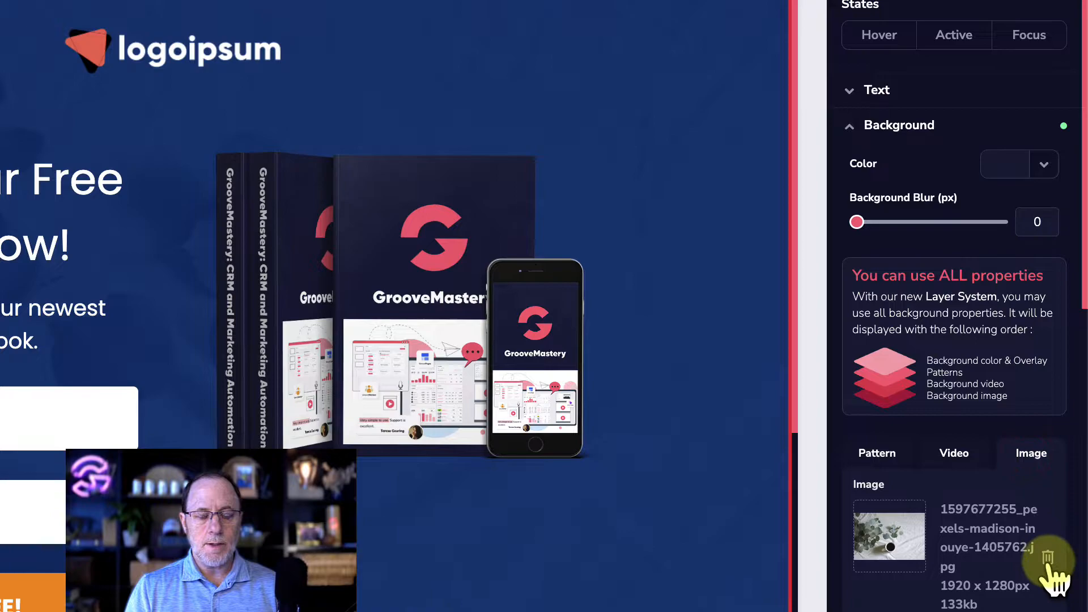
{"action": "left_click", "coordinate": [1048, 558]}
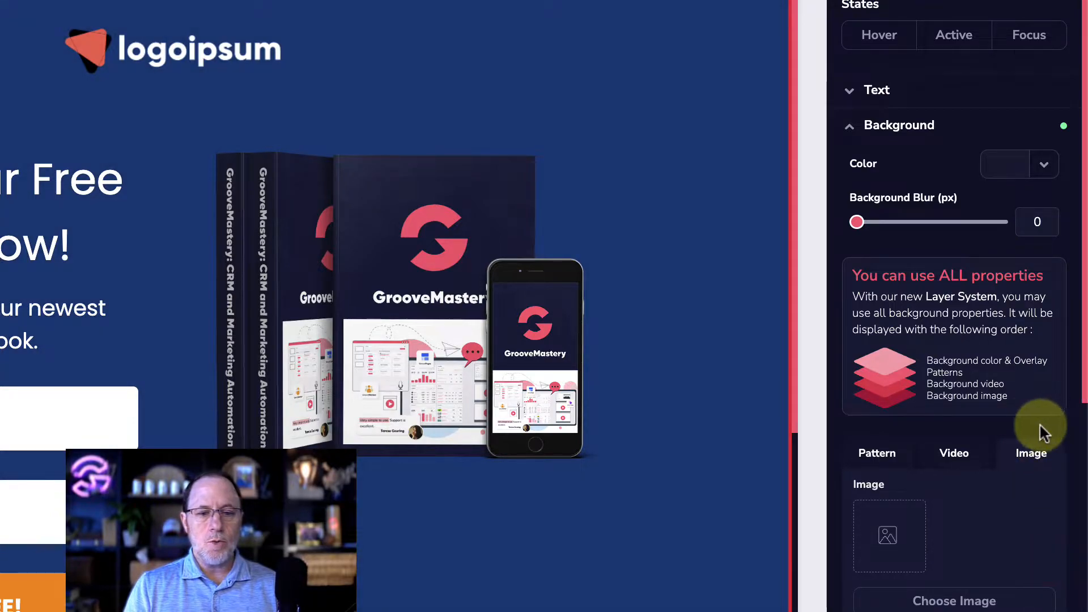
{"action": "left_click", "coordinate": [876, 451]}
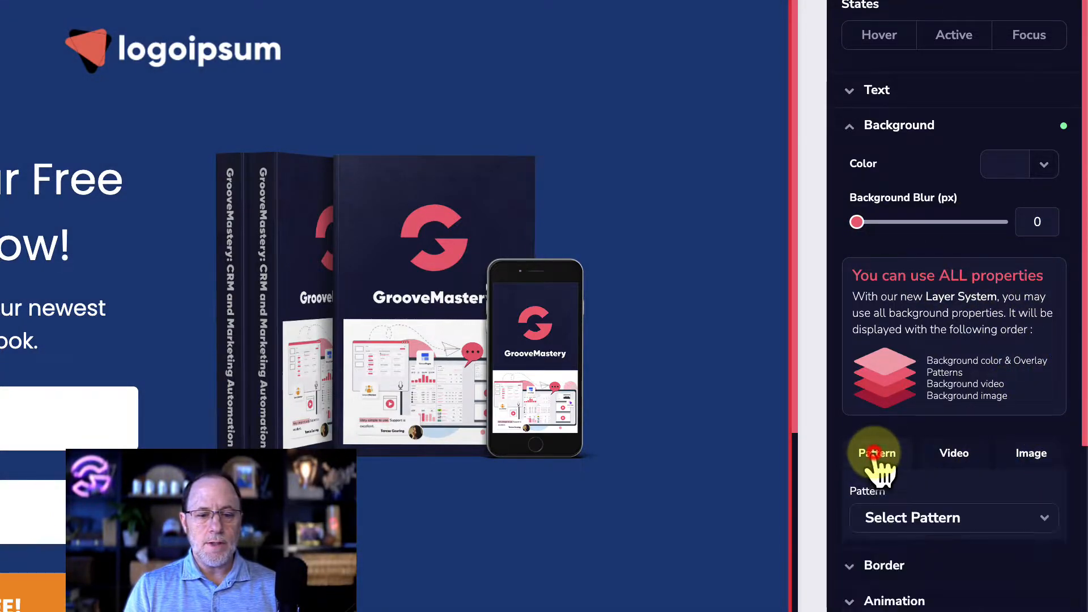
- Set the block's background colour to hex #9cbaba with transparency at 100
{"action": "left_click", "coordinate": [1043, 164]}
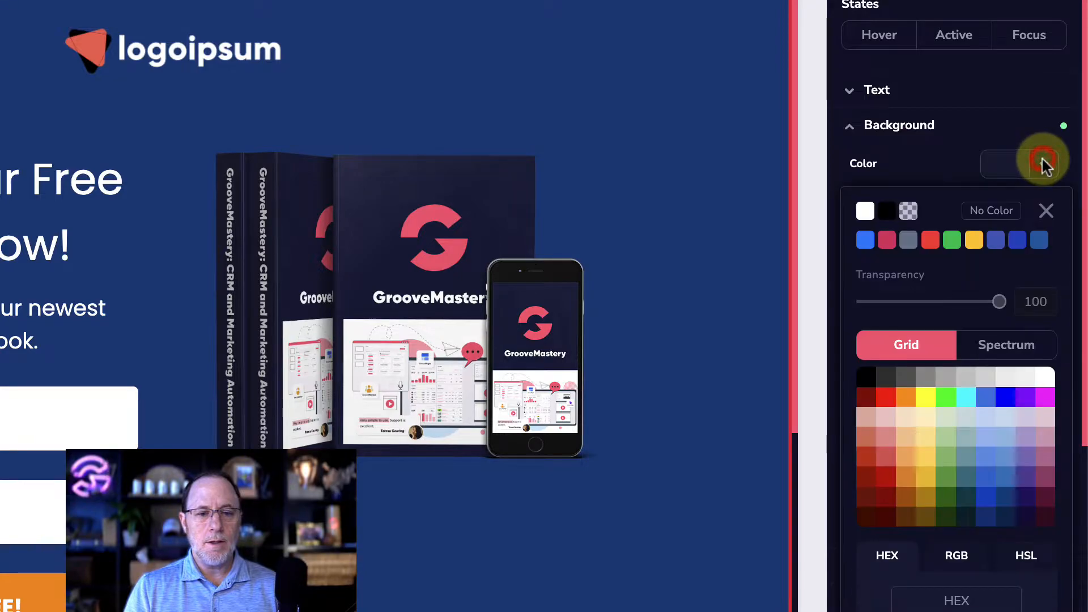
{"action": "left_click", "coordinate": [995, 211]}
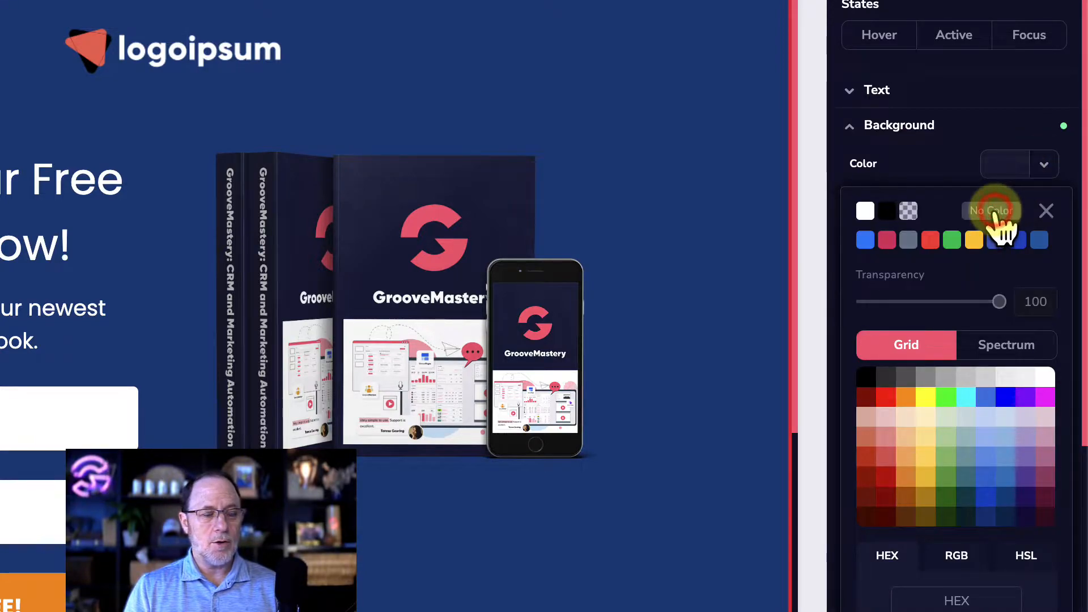
{"action": "scroll", "coordinate": [978, 448], "scroll_direction": "down", "scroll_amount": 4}
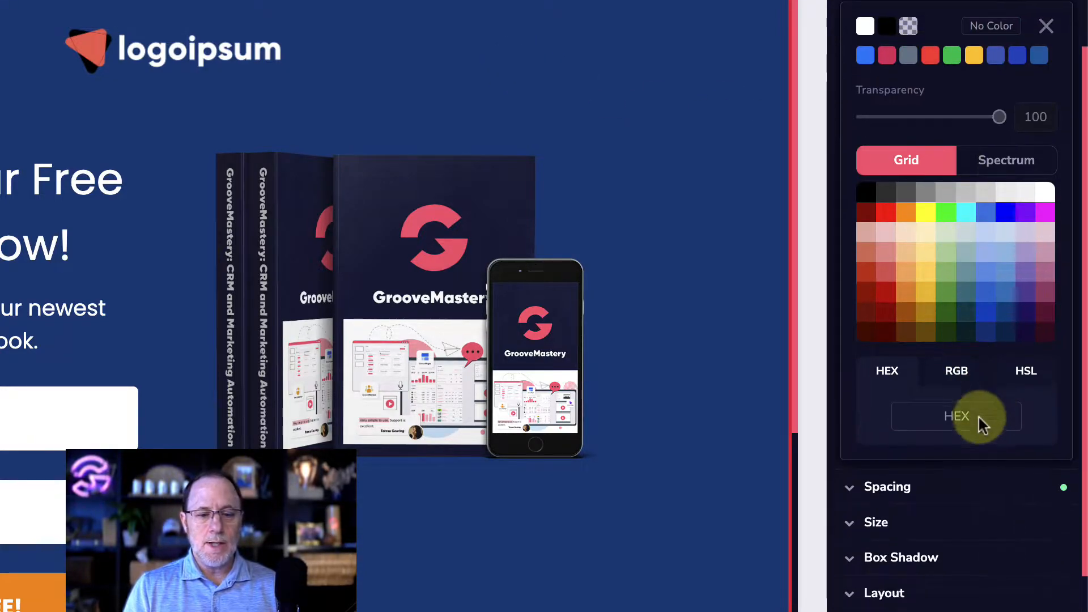
{"action": "left_click", "coordinate": [963, 397]}
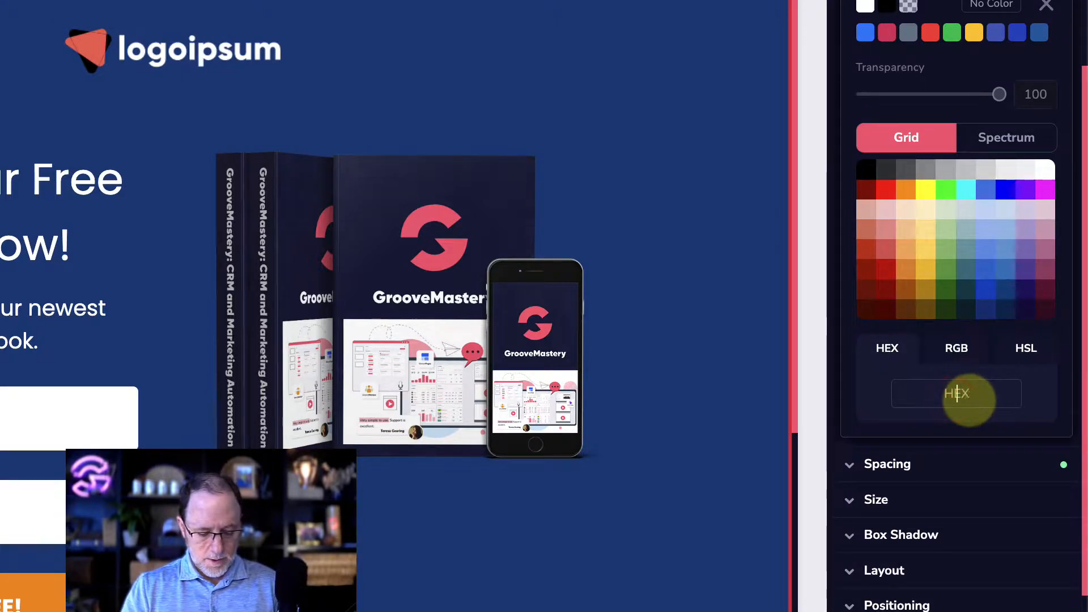
{"action": "type", "text": "#9cbab"}
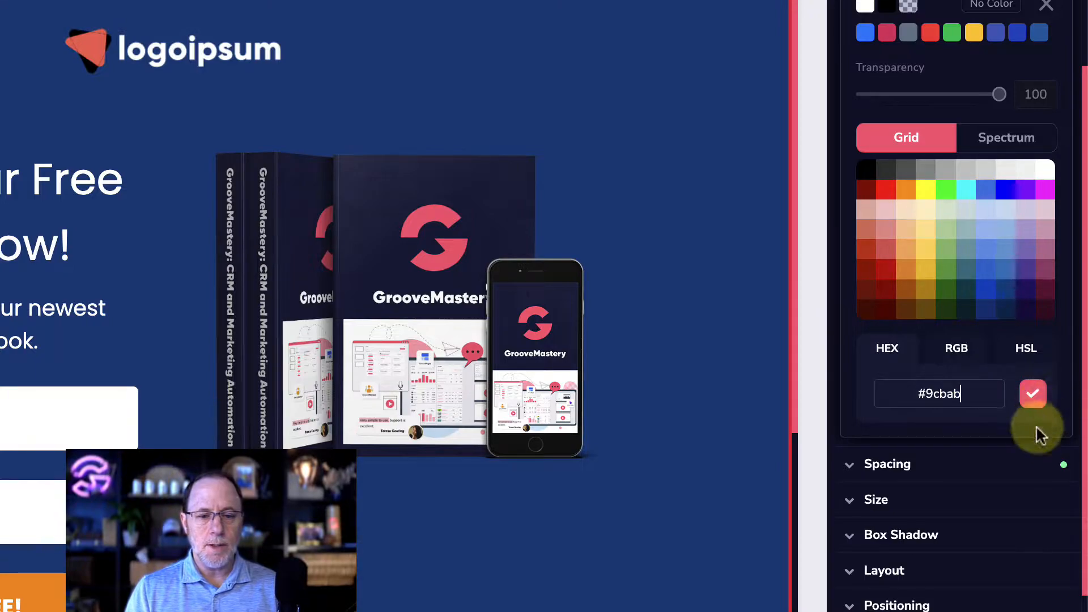
{"action": "key", "text": "BackSpace"}
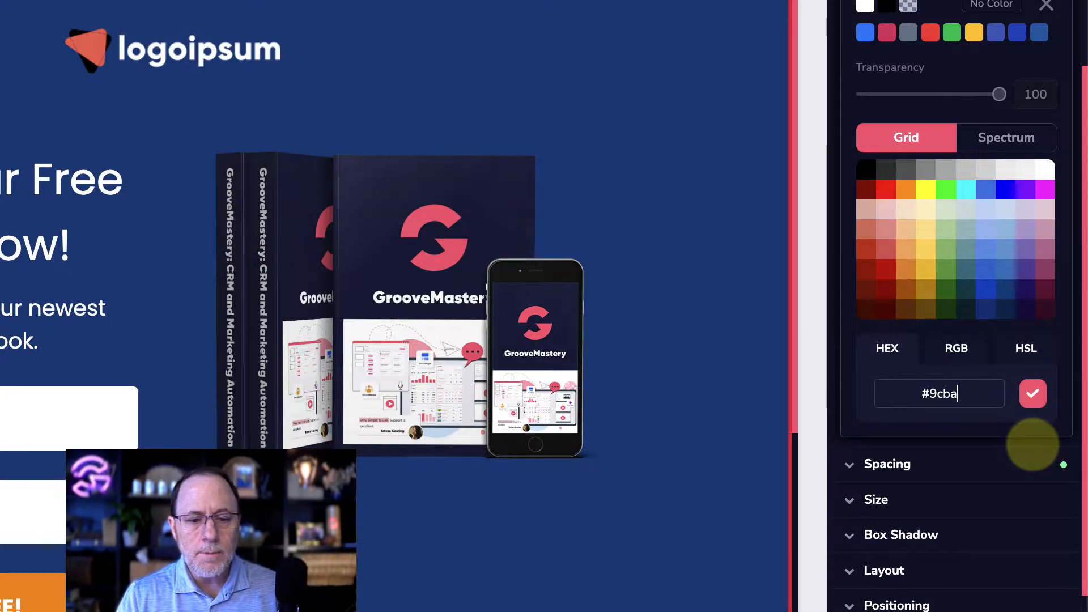
{"action": "type", "text": "ba"}
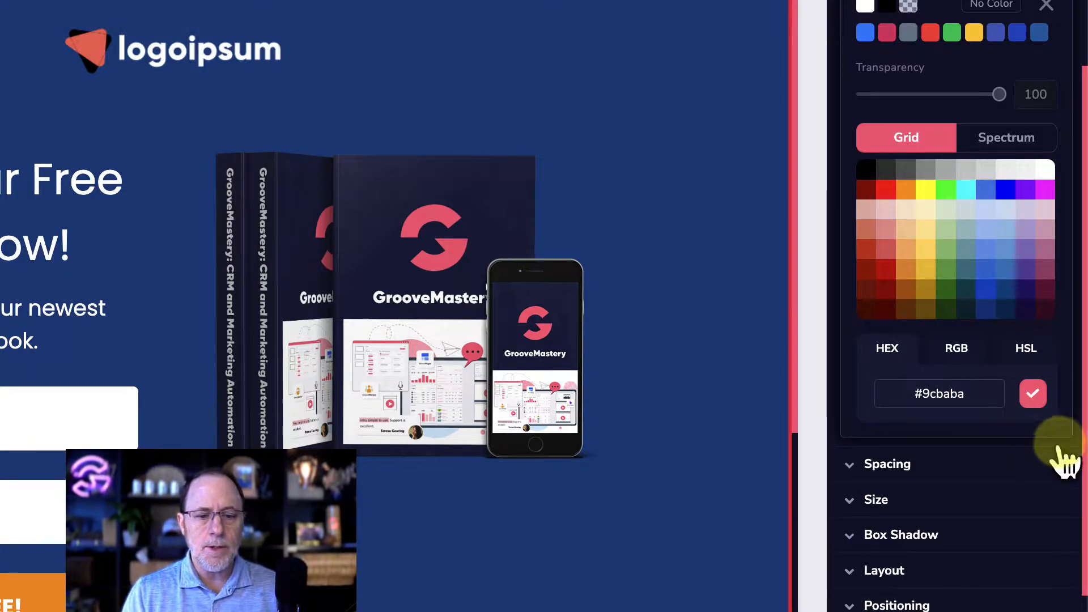
{"action": "left_click", "coordinate": [1032, 394]}
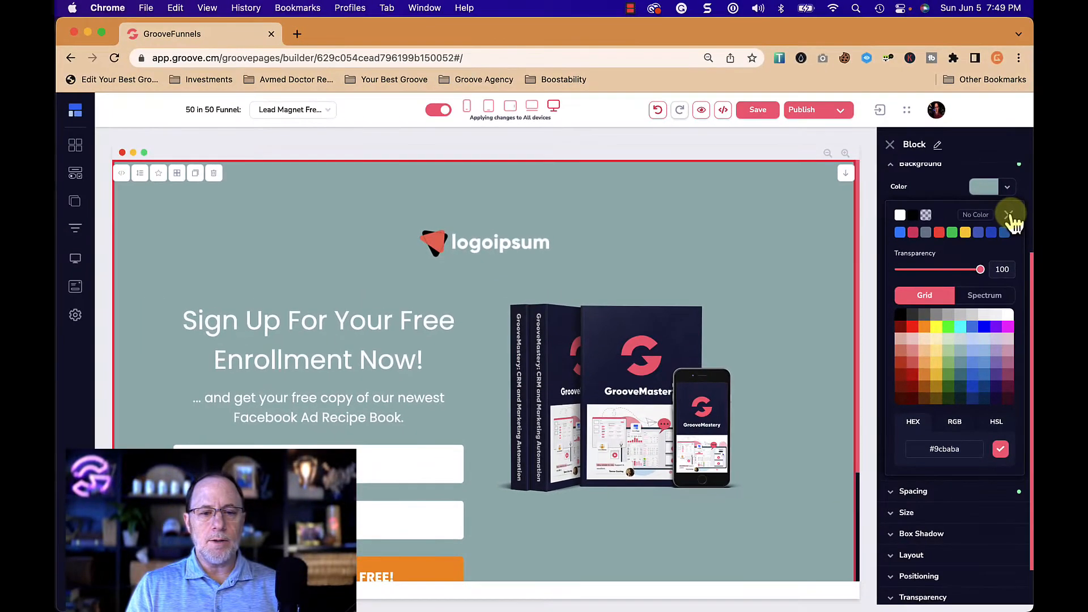
{"action": "mouse_move", "coordinate": [980, 270]}
{"action": "left_mouse_down"}
{"action": "mouse_move", "coordinate": [954, 274]}
{"action": "mouse_move", "coordinate": [982, 270]}
{"action": "left_mouse_up"}
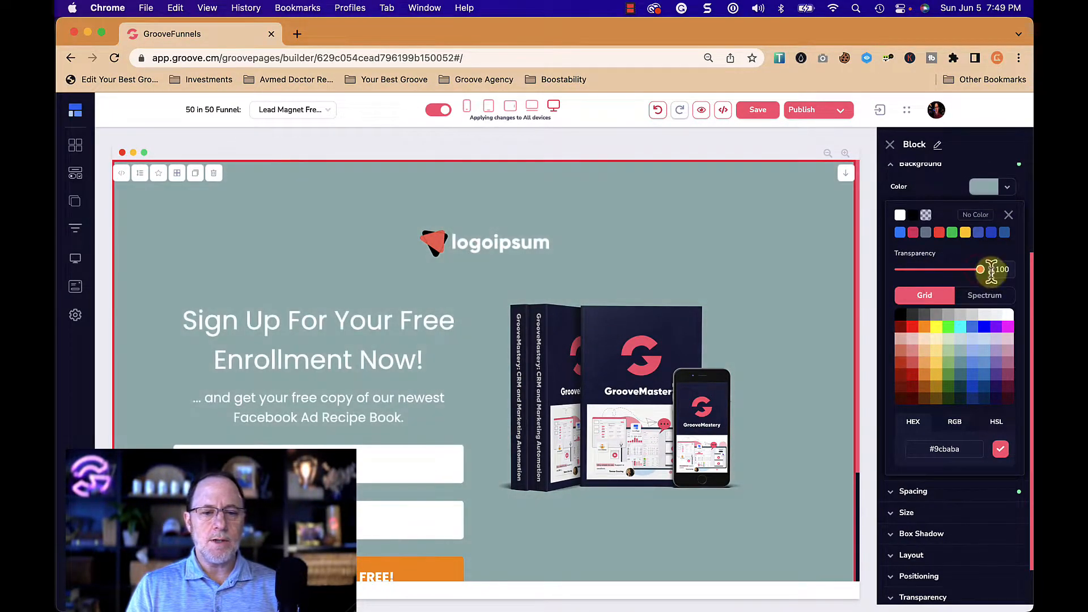
{"action": "left_click", "coordinate": [1008, 215]}
{"action": "scroll", "coordinate": [975, 257], "scroll_direction": "up", "scroll_amount": 2}
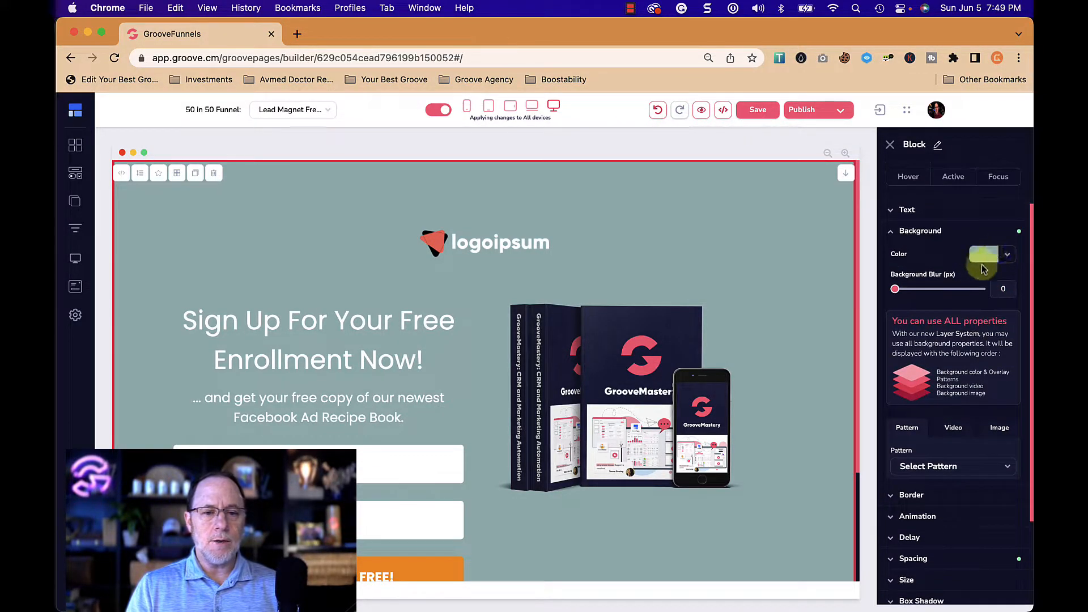
- Open the image library for the logoipsum image and pick the stored Your Best Groove logo with black text
{"action": "left_click", "coordinate": [493, 247]}
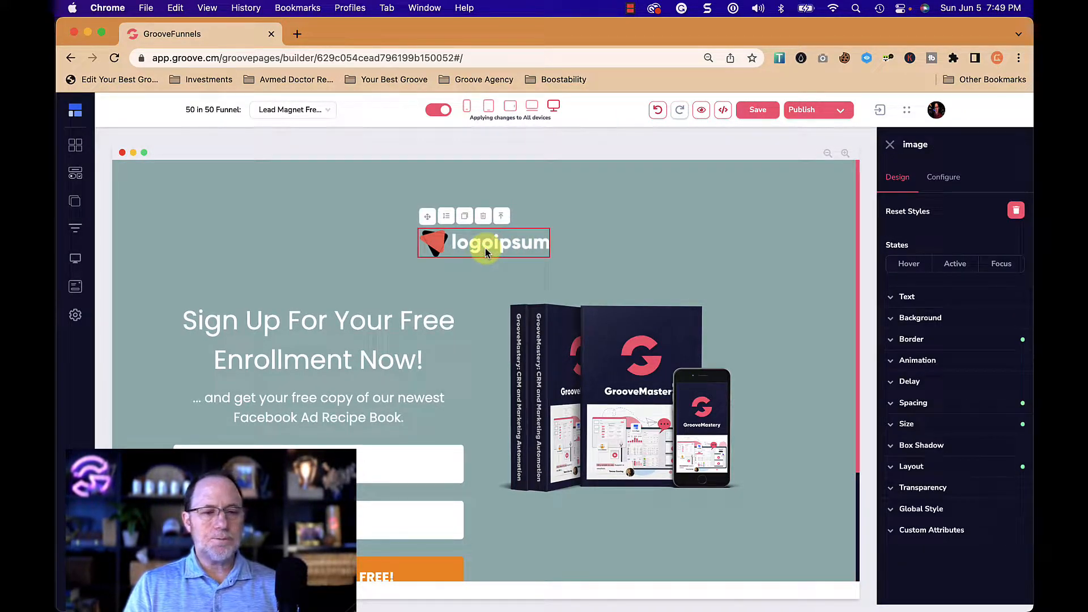
{"action": "left_click", "coordinate": [944, 176]}
{"action": "left_click", "coordinate": [720, 238]}
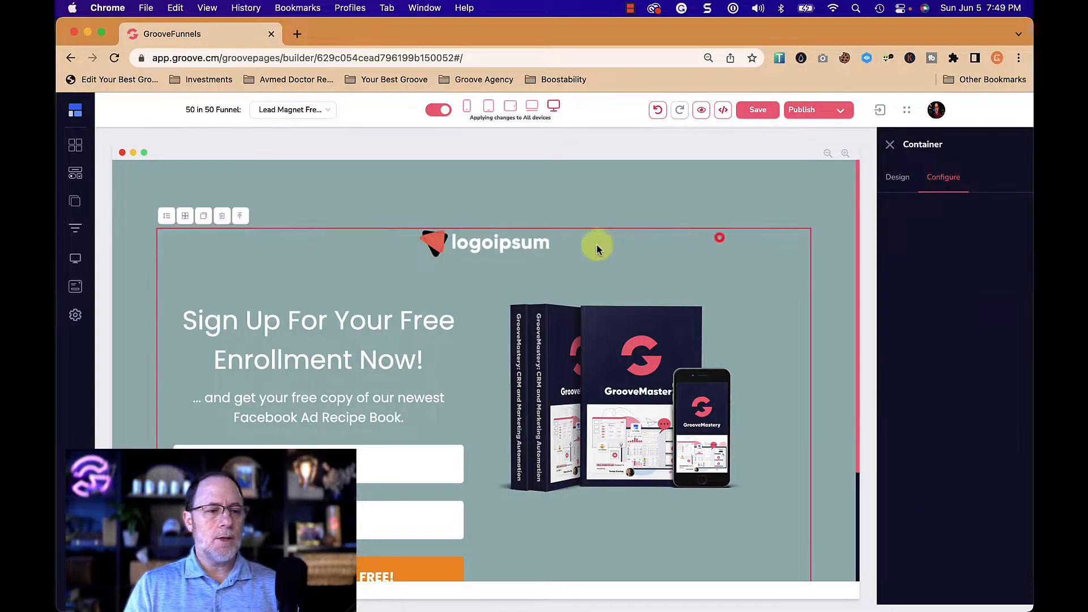
{"action": "left_click", "coordinate": [478, 243]}
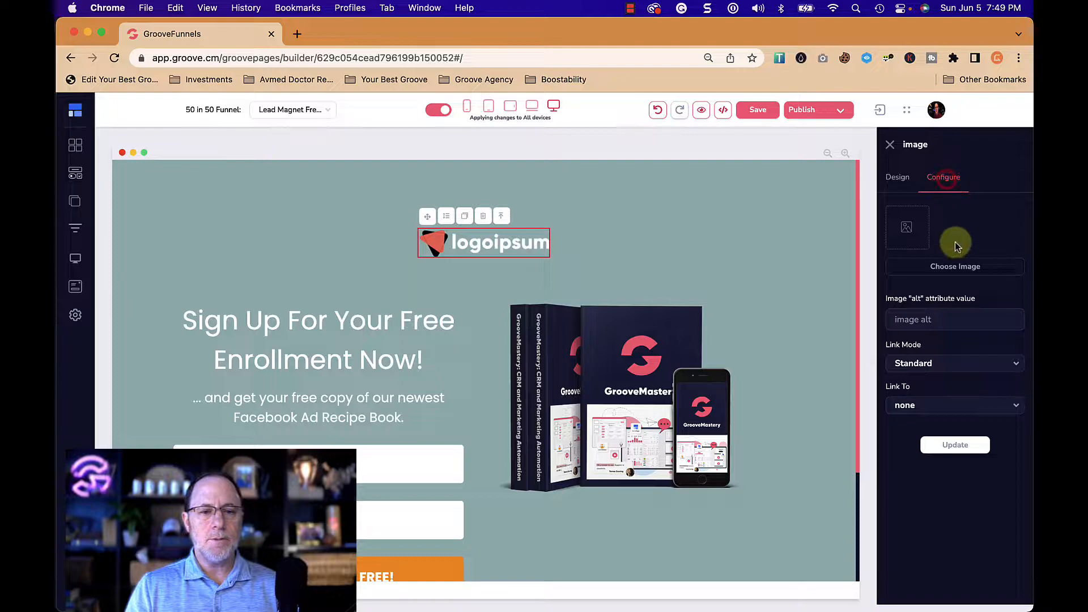
{"action": "left_click", "coordinate": [957, 267]}
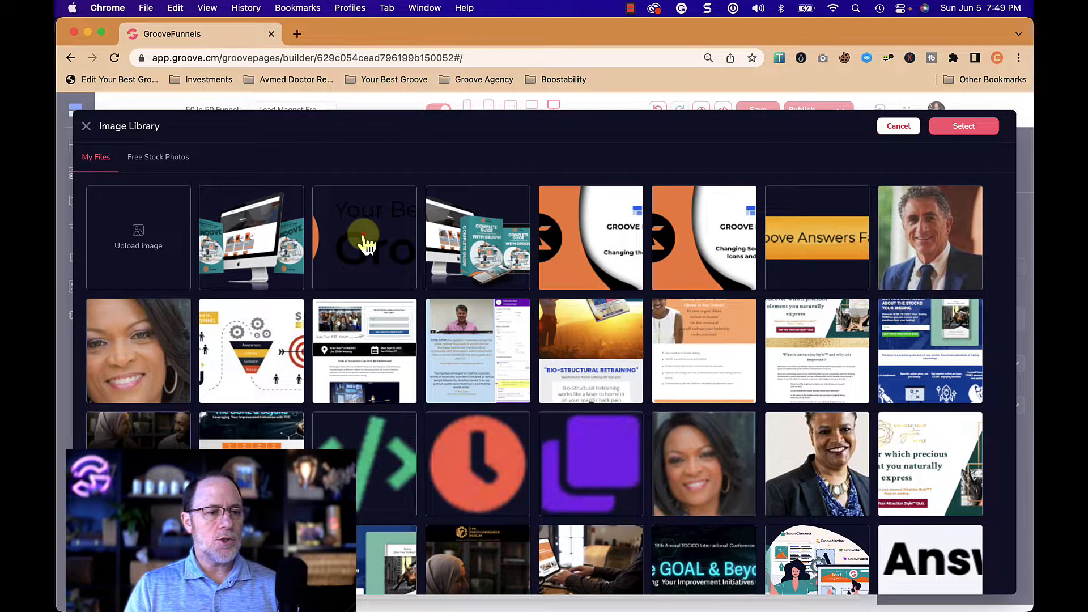
{"action": "left_click", "coordinate": [366, 244]}
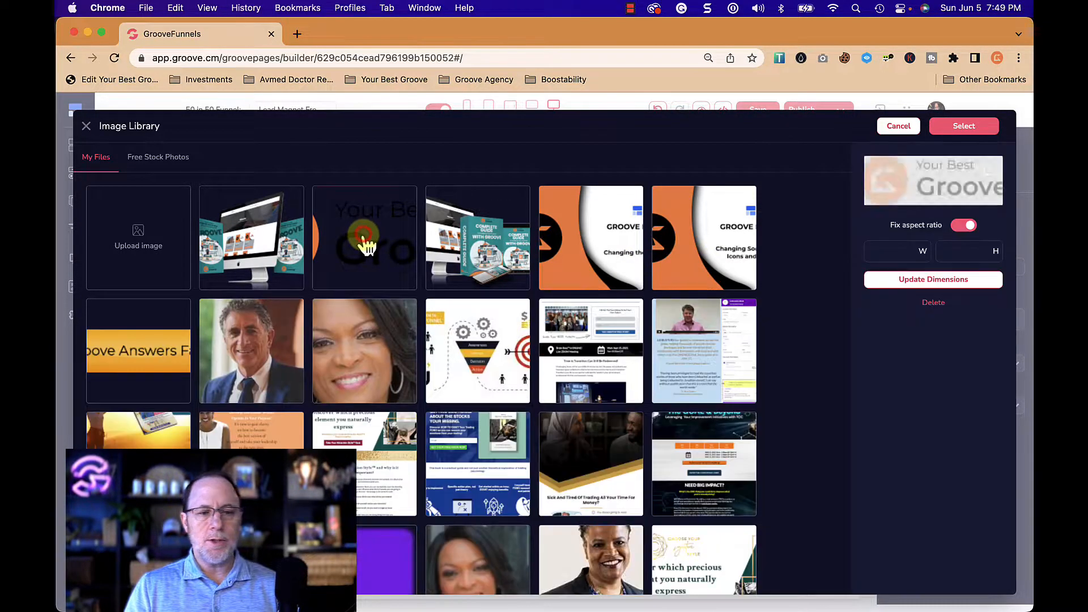
- Upload "Color on Transparent and White.png" from the Fiverr for YBG folder in Logos to the image library
{"action": "left_click", "coordinate": [138, 235]}
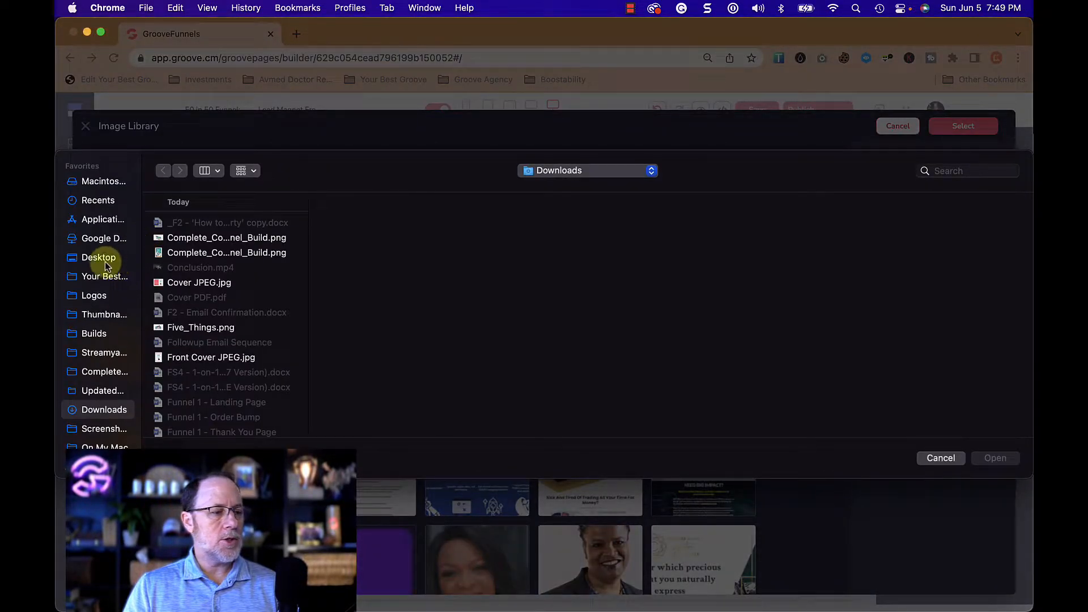
{"action": "left_click", "coordinate": [95, 295]}
{"action": "left_click", "coordinate": [210, 273]}
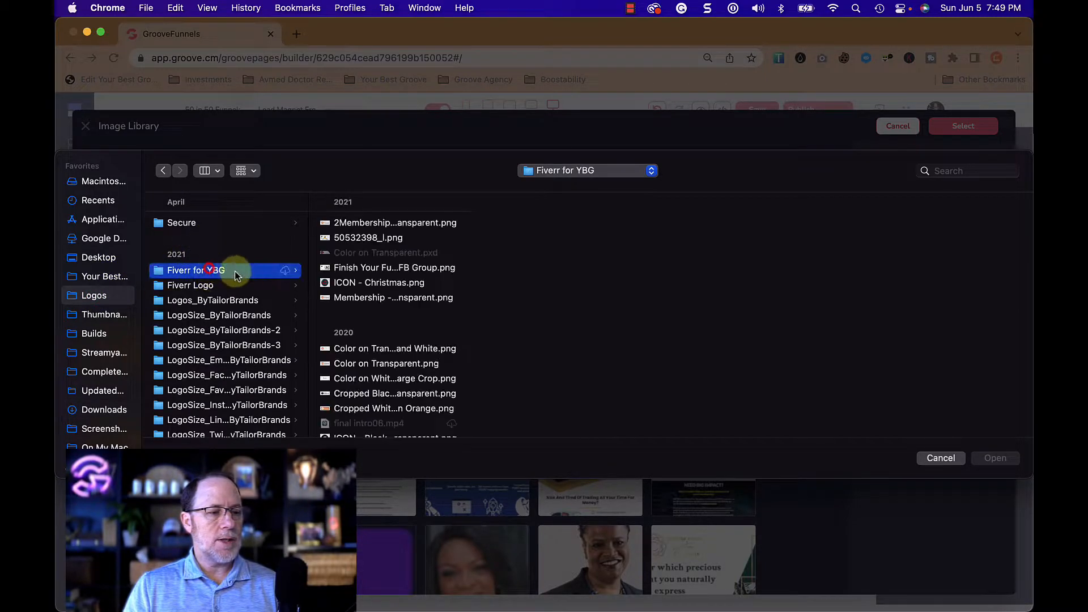
{"action": "left_click", "coordinate": [406, 351]}
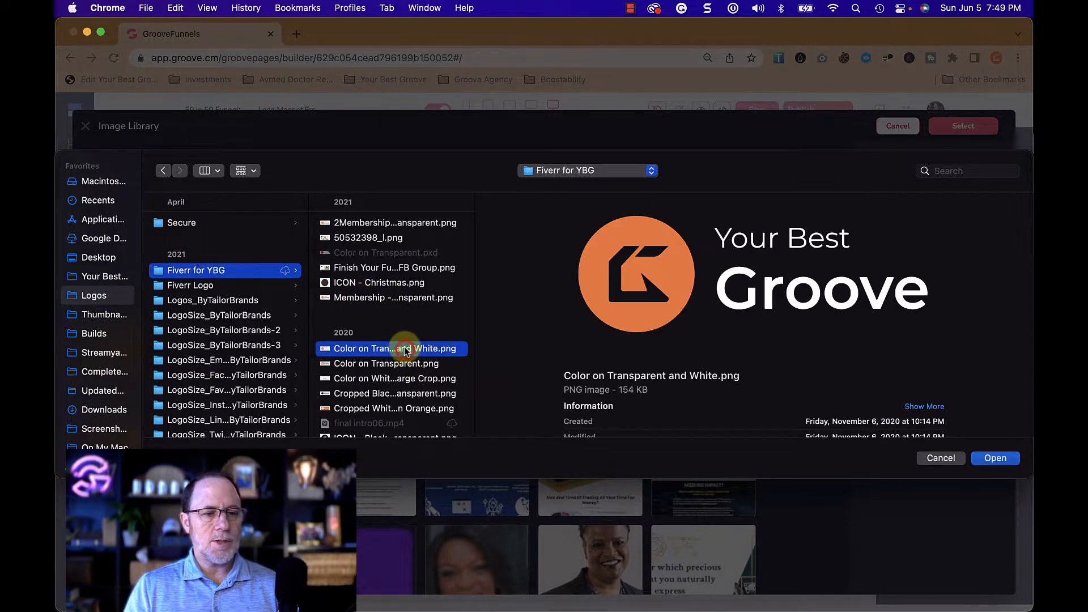
{"action": "left_click", "coordinate": [996, 459]}
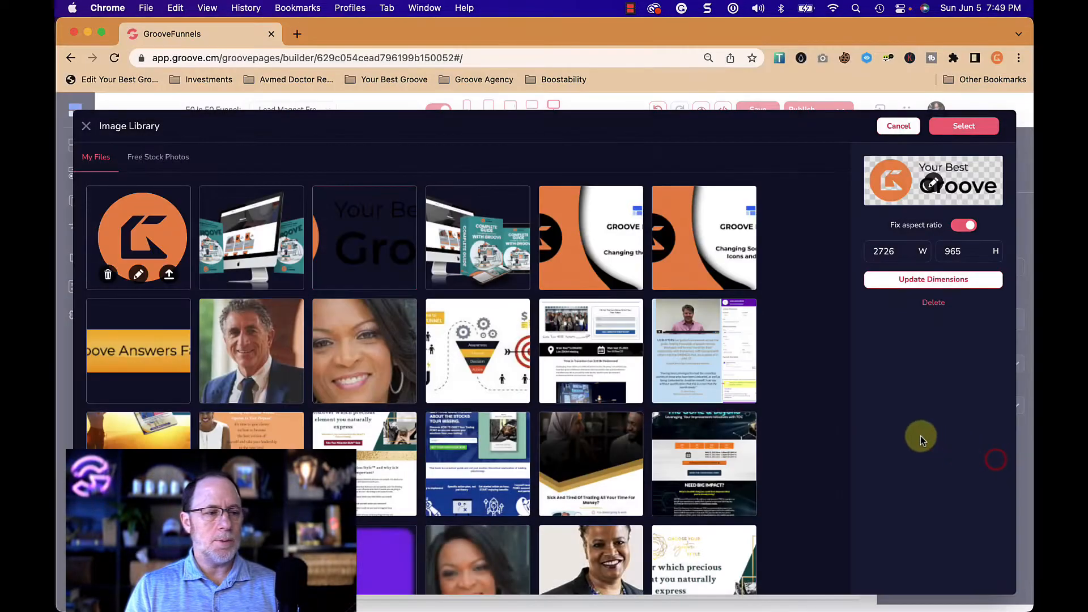
- Choose the uploaded Your Best Groove logo with white text and resize it to a width of 800 with fixed aspect ratio
{"action": "left_click", "coordinate": [168, 274]}
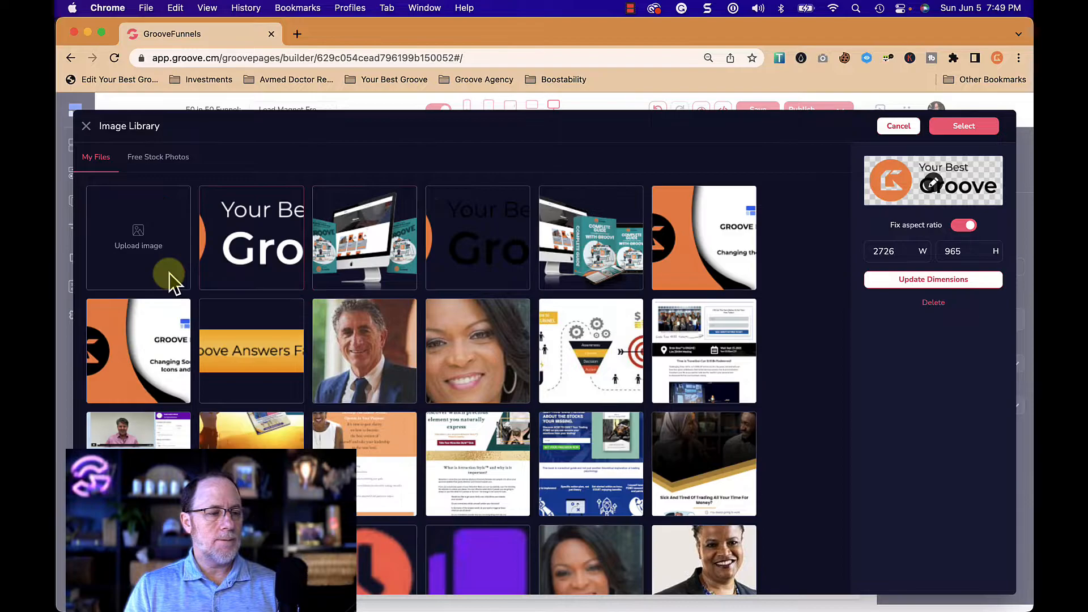
{"action": "left_click", "coordinate": [265, 243]}
{"action": "left_click", "coordinate": [260, 239]}
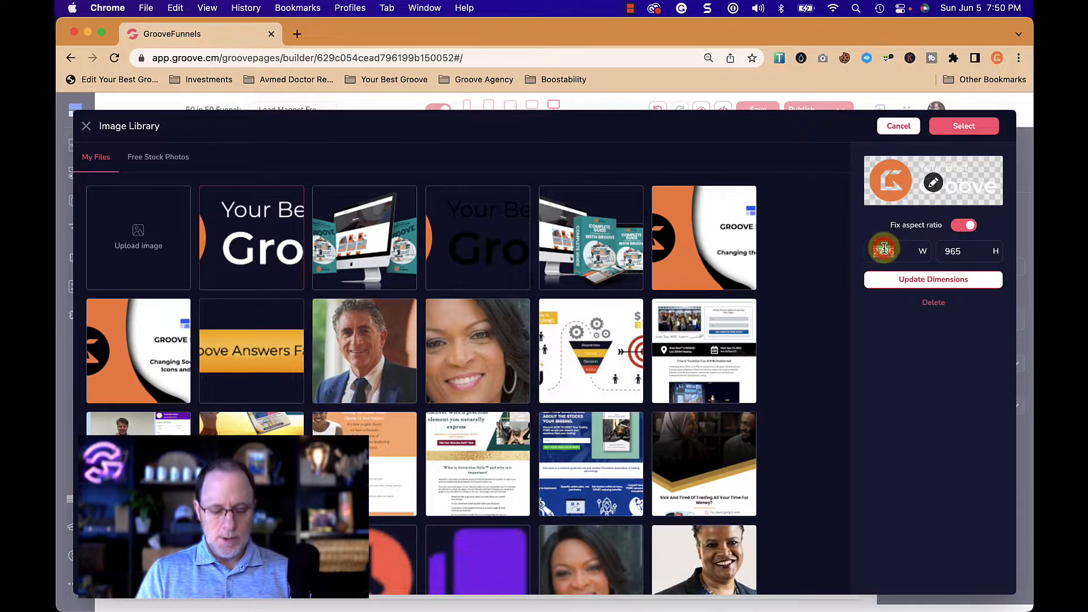
{"action": "type", "text": "800"}
{"action": "left_click", "coordinate": [936, 281]}
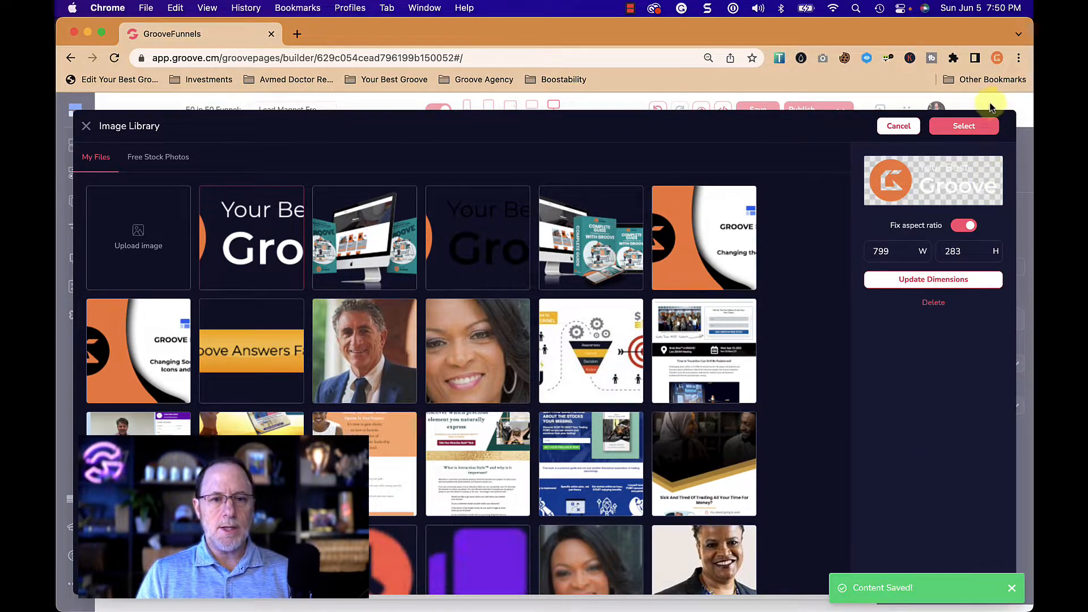
- Replace the logoipsum image on the page with the resized white-text logo
{"action": "left_click", "coordinate": [968, 129]}
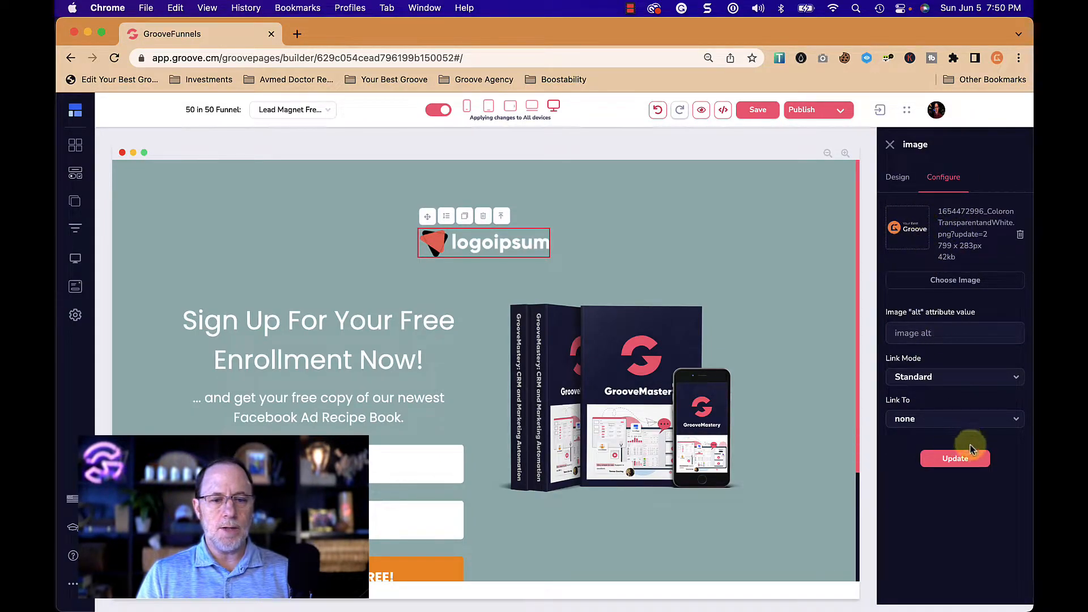
{"action": "left_click", "coordinate": [958, 459]}
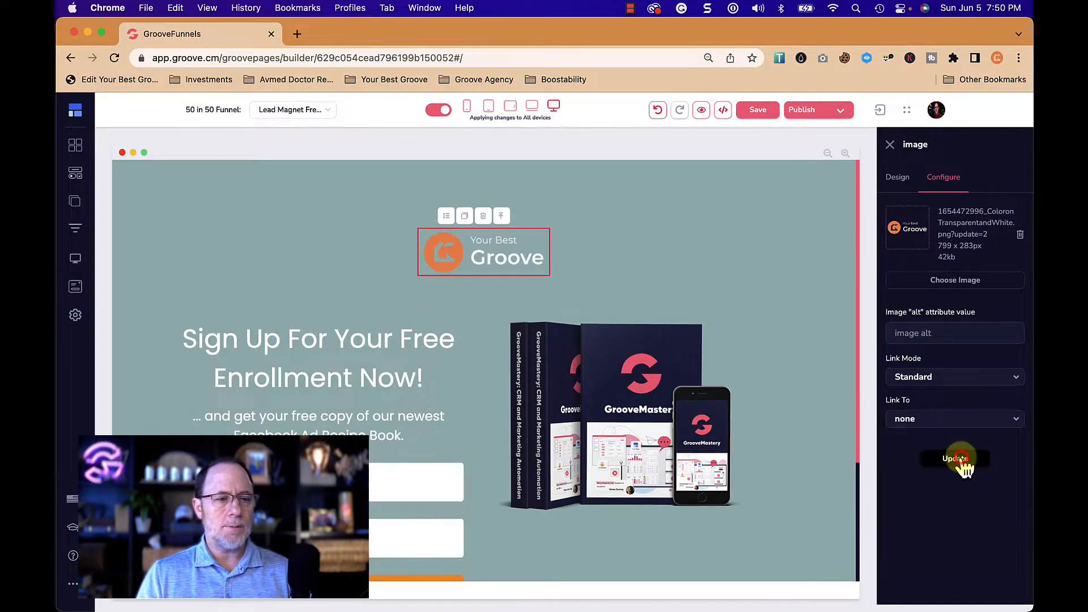
{"action": "left_click", "coordinate": [719, 274]}
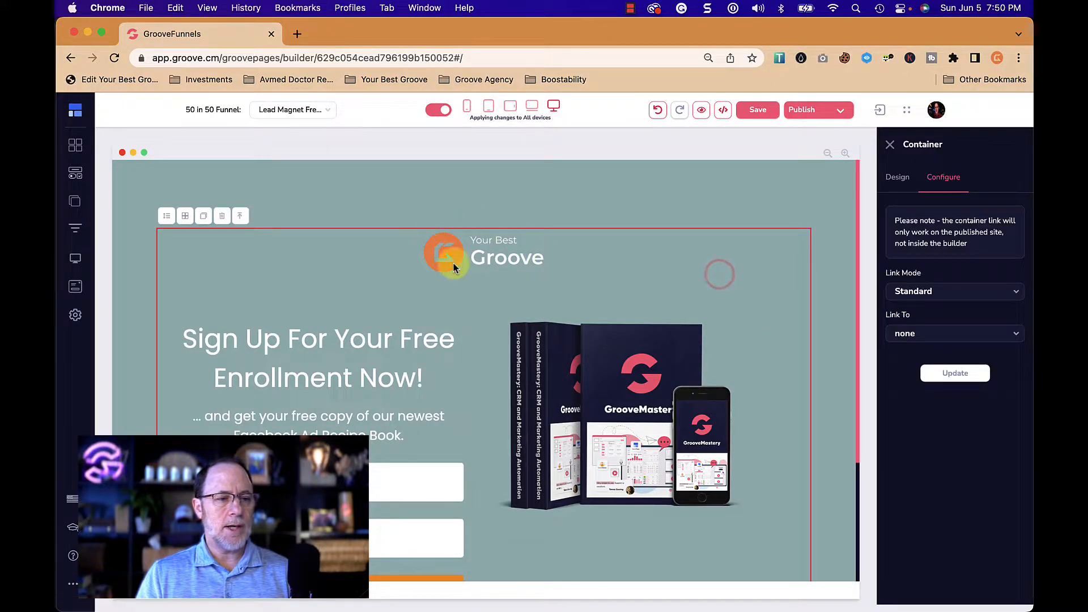
- Replace the GrooveMastery book and phone mockup with the FiveThings.png computer mockup from the image library
{"action": "scroll", "coordinate": [629, 288], "scroll_direction": "down", "scroll_amount": 3}
{"action": "scroll", "coordinate": [629, 293], "scroll_direction": "down", "scroll_amount": 1}
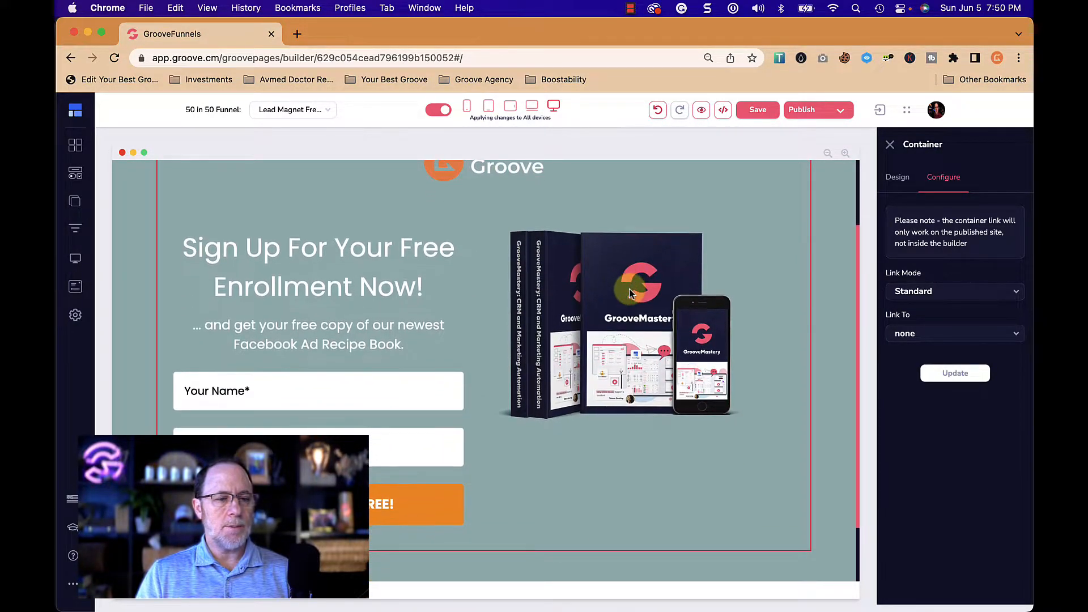
{"action": "left_click", "coordinate": [675, 337]}
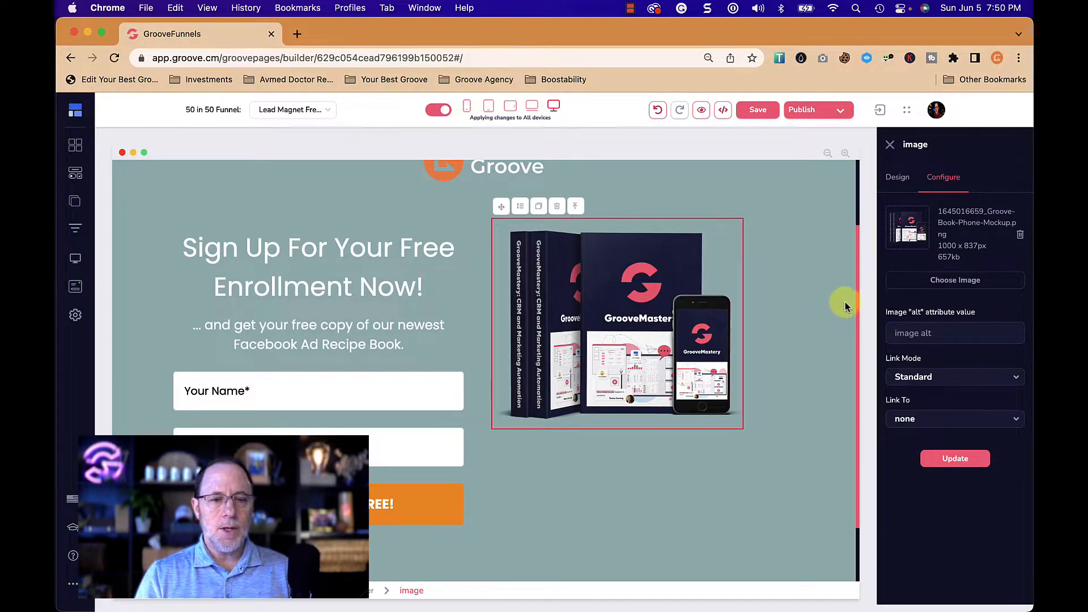
{"action": "left_click", "coordinate": [961, 280]}
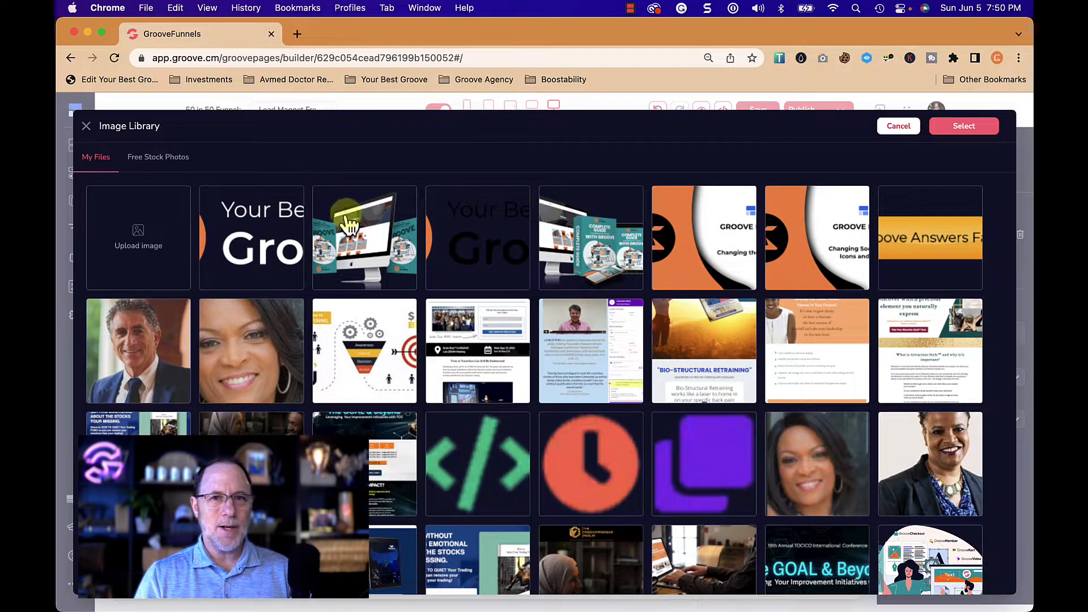
{"action": "left_click", "coordinate": [369, 248]}
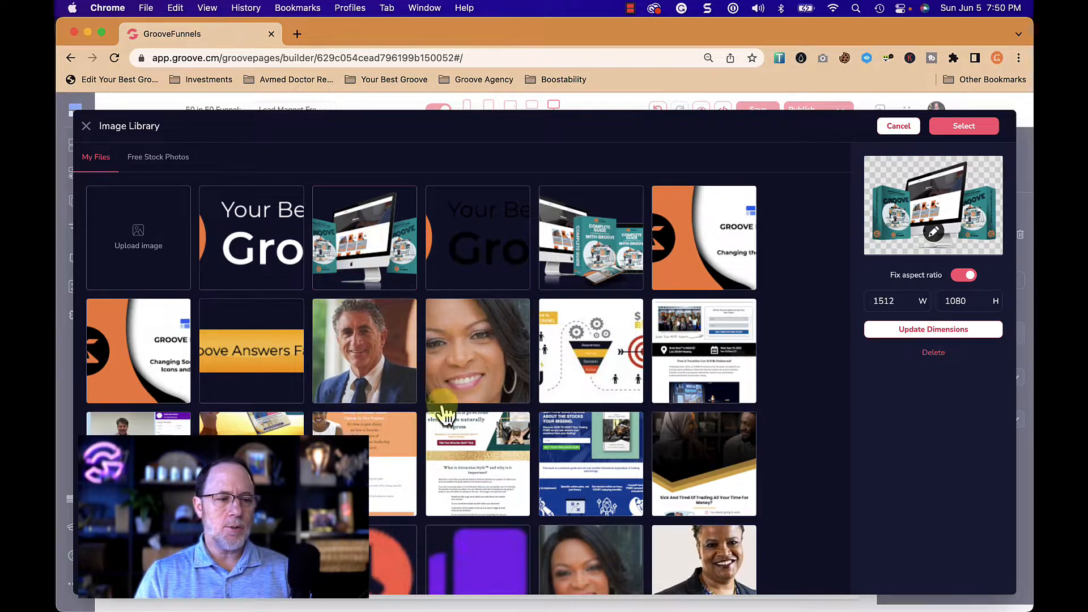
{"action": "left_click", "coordinate": [969, 132]}
{"action": "left_click", "coordinate": [970, 451]}
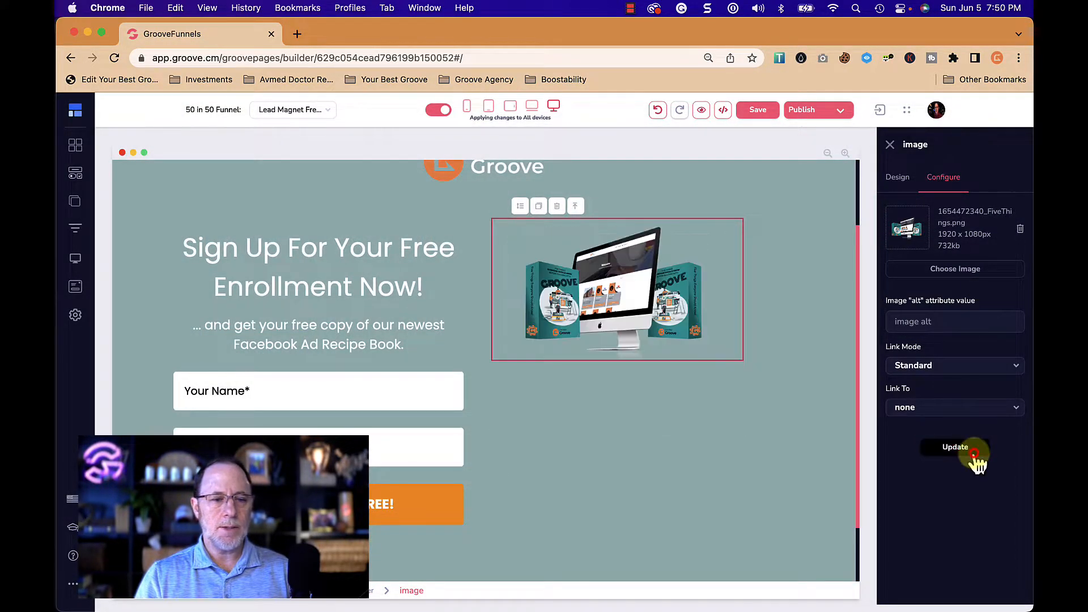
- Set the computer mockup image's width to 100% relative to its parent
{"action": "left_click", "coordinate": [899, 178]}
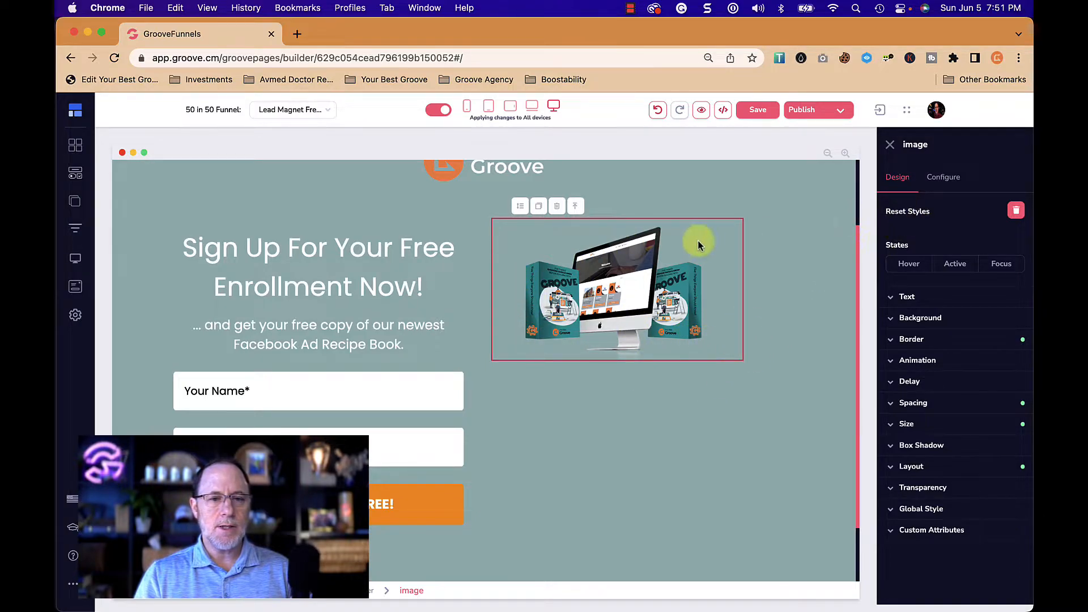
{"action": "left_click", "coordinate": [610, 391]}
{"action": "left_click", "coordinate": [637, 306]}
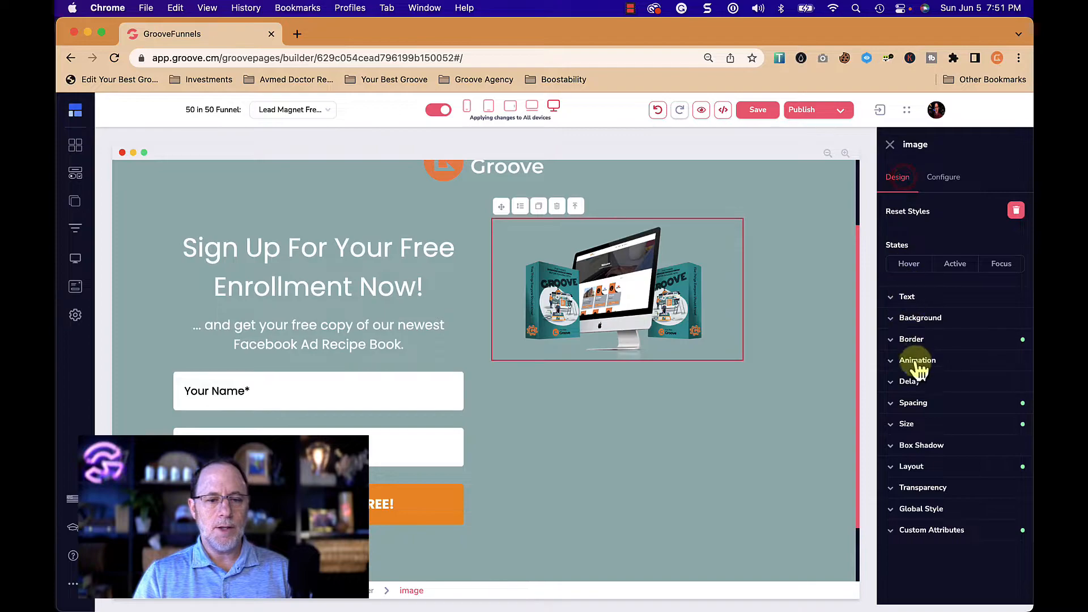
{"action": "left_click", "coordinate": [908, 423]}
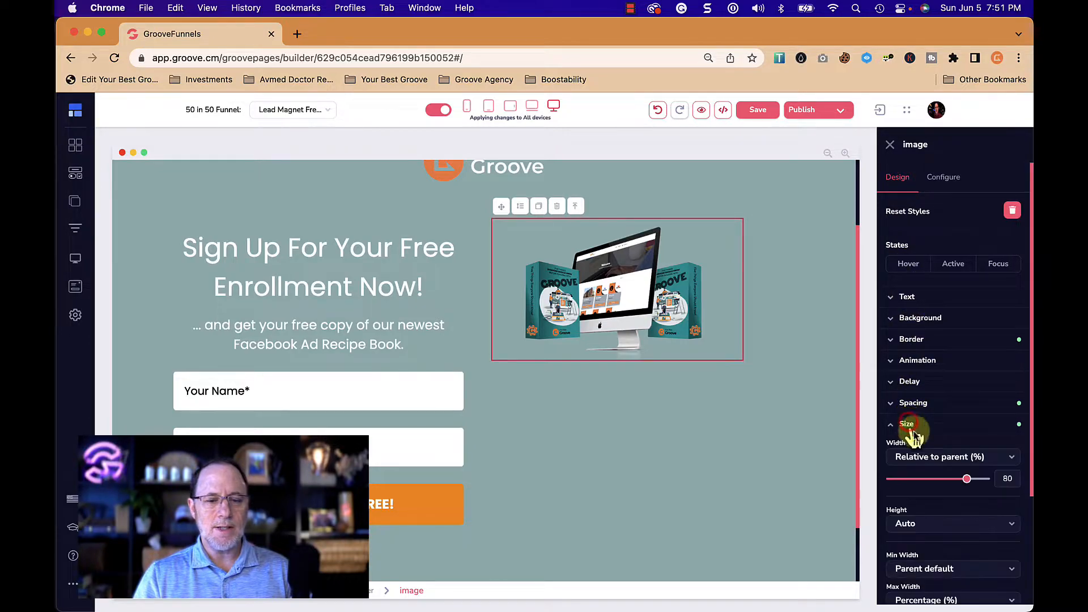
{"action": "left_click_drag", "start_coordinate": [968, 481], "coordinate": [1001, 487]}
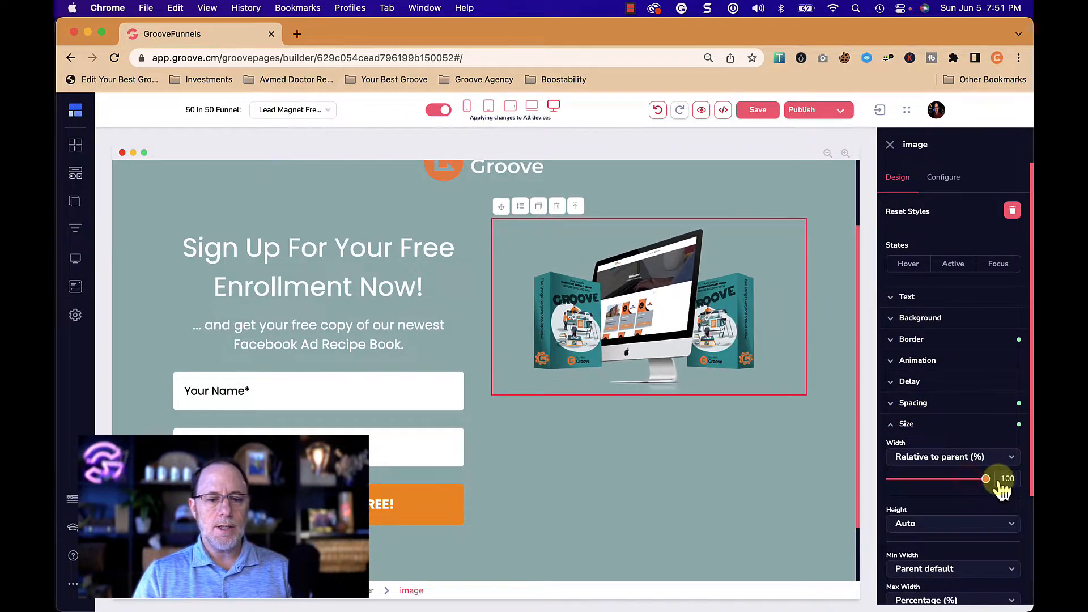
{"action": "left_click", "coordinate": [907, 424]}
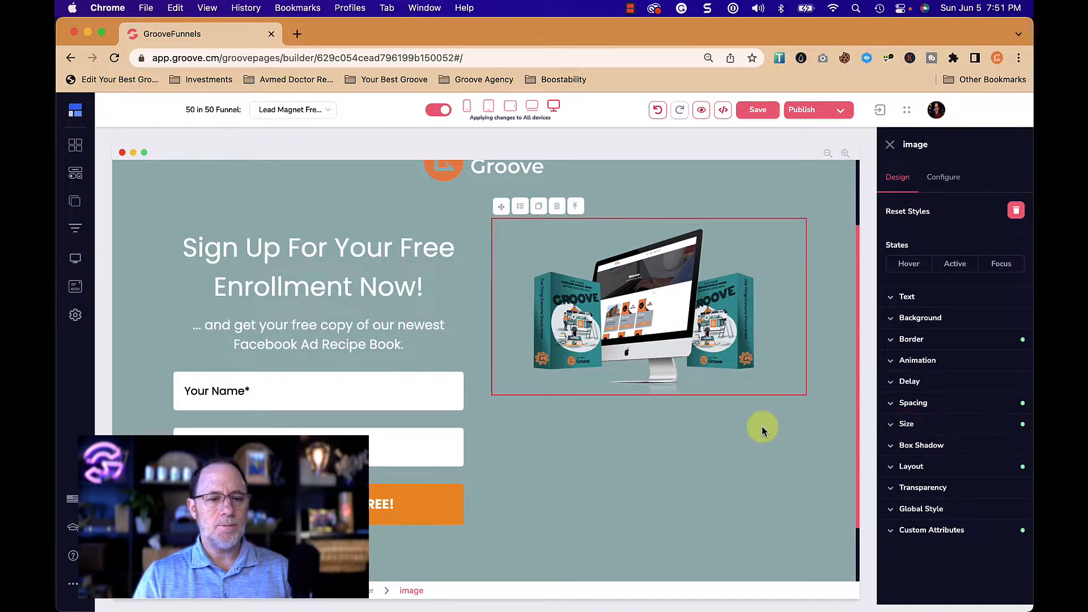
{"action": "left_click", "coordinate": [710, 411]}
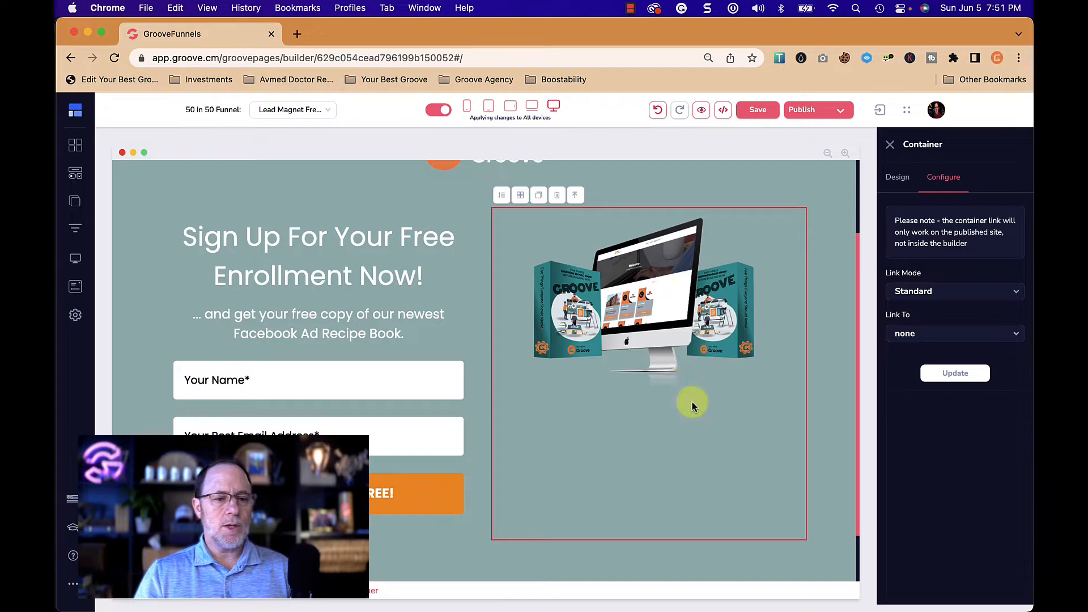
{"action": "left_click", "coordinate": [659, 328]}
- Change the heading's second line to "Mini-Course!"
{"action": "scroll", "coordinate": [399, 294], "scroll_direction": "up", "scroll_amount": 3}
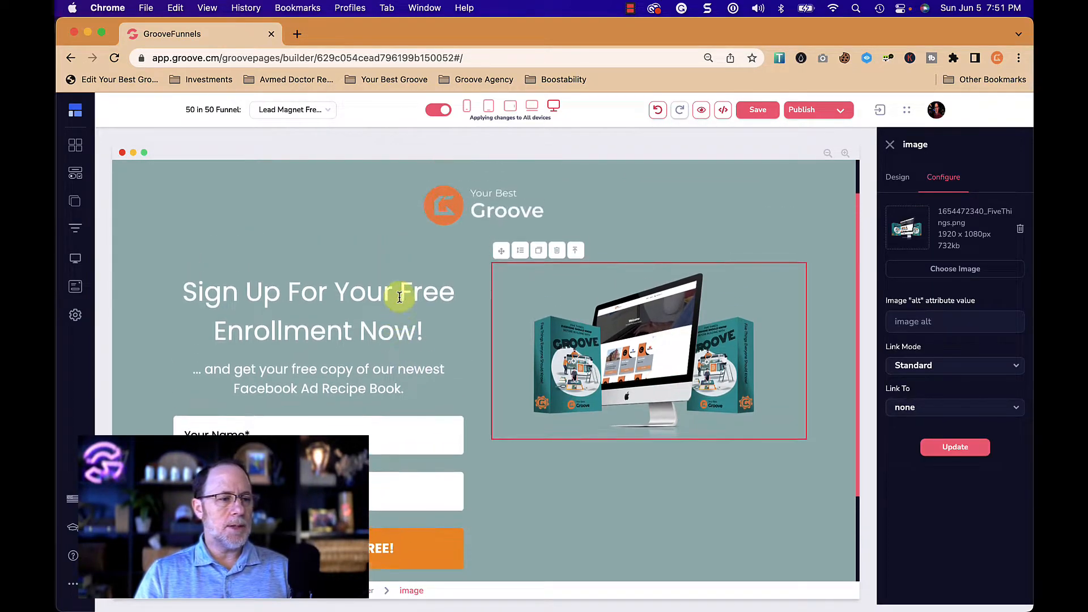
{"action": "scroll", "coordinate": [406, 317], "scroll_direction": "down", "scroll_amount": 3}
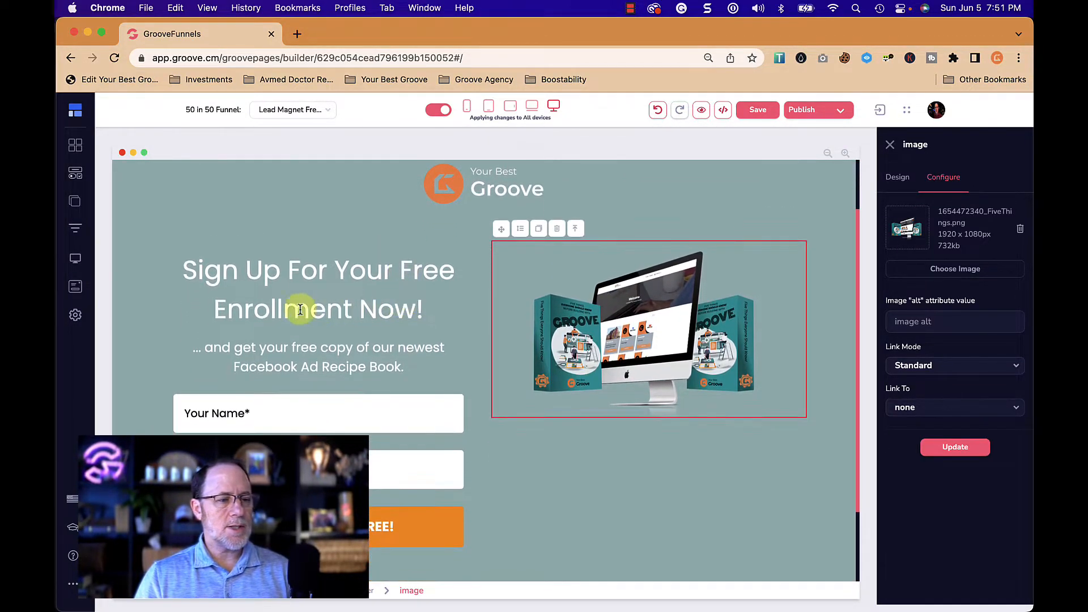
{"action": "left_click", "coordinate": [209, 309]}
{"action": "left_click_drag", "start_coordinate": [214, 309], "coordinate": [415, 314]}
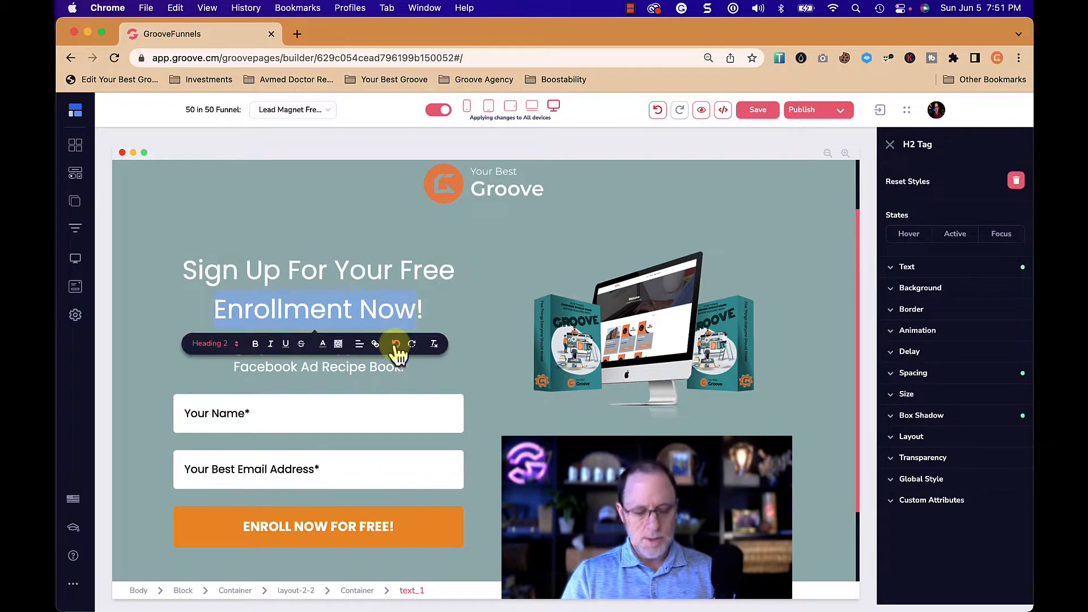
{"action": "type", "text": "Mini-Cours"}
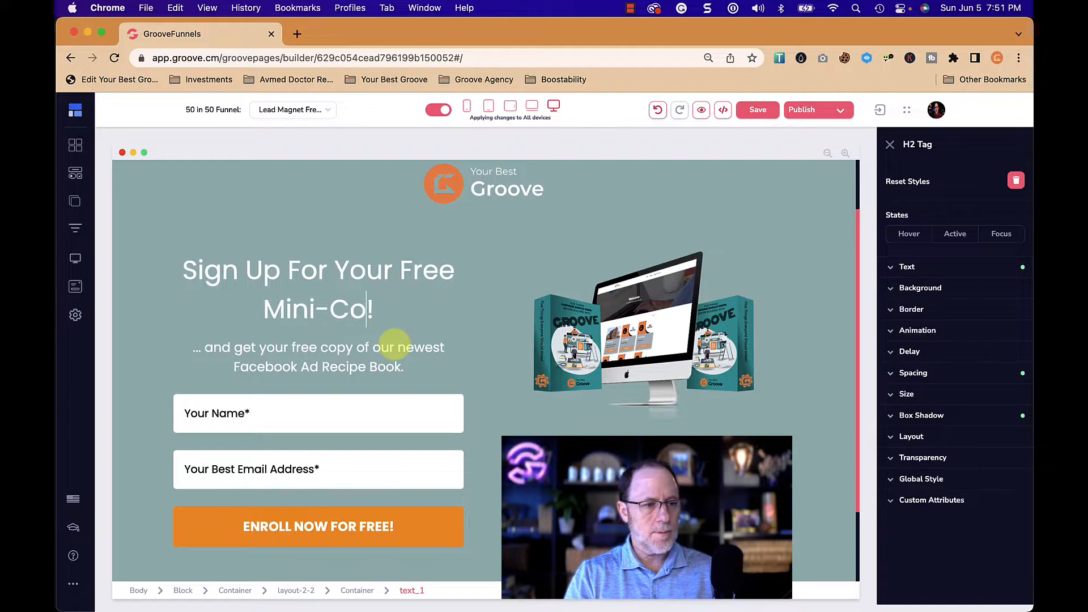
{"action": "type", "text": "e"}
- Replace the text under the heading with "Five Things Everyone Needs to Know Before" and "Building with Groove" on a second line
{"action": "triple_click", "coordinate": [370, 345]}
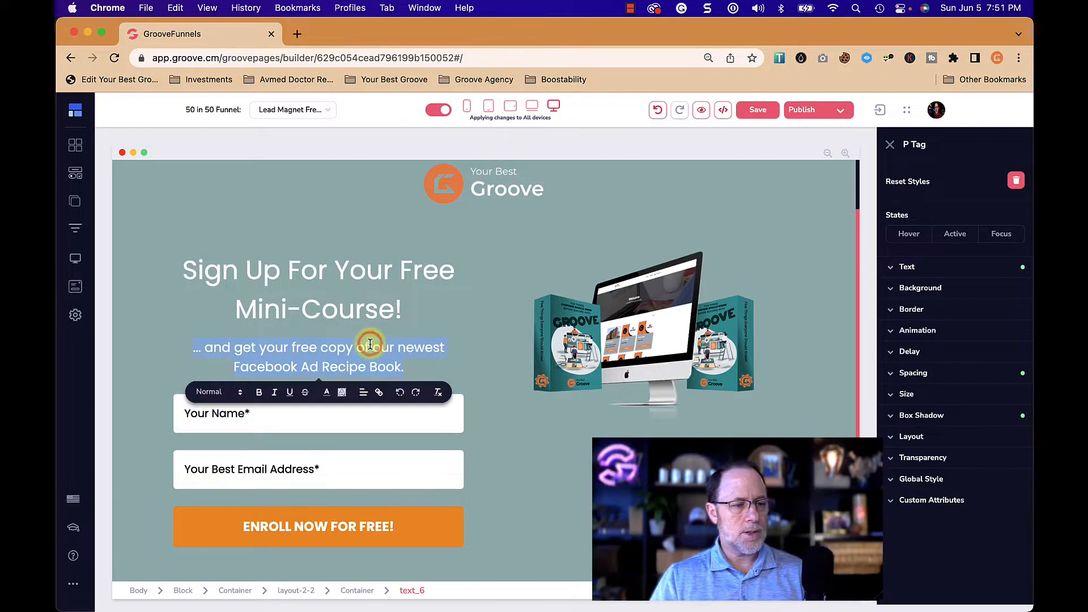
{"action": "type", "text": "Five Things Everyone Needs to"}
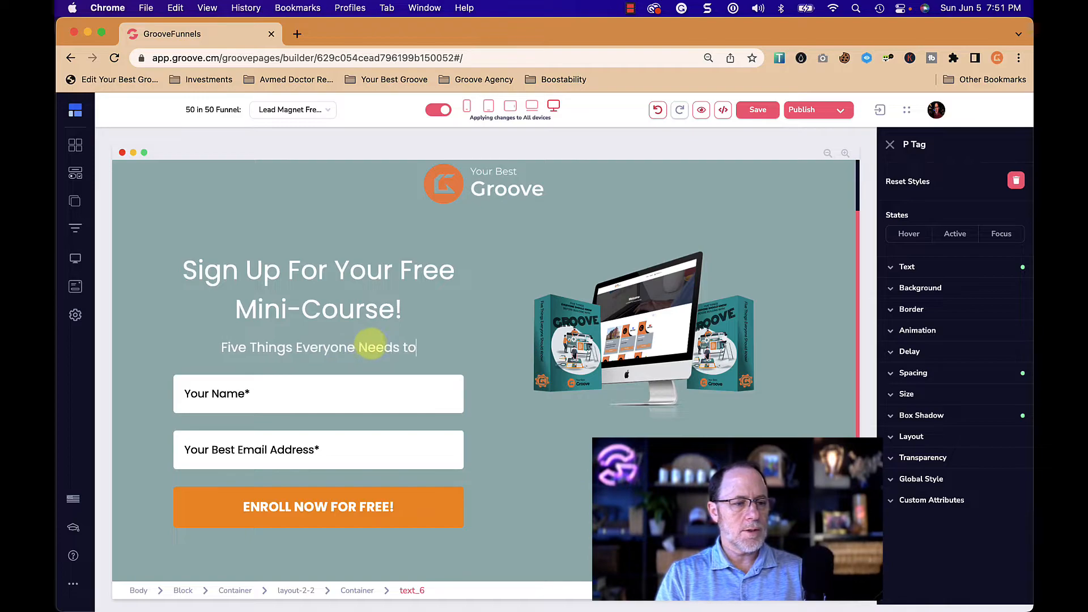
{"action": "type", "text": " Know Before"}
{"action": "key", "text": "Return"}
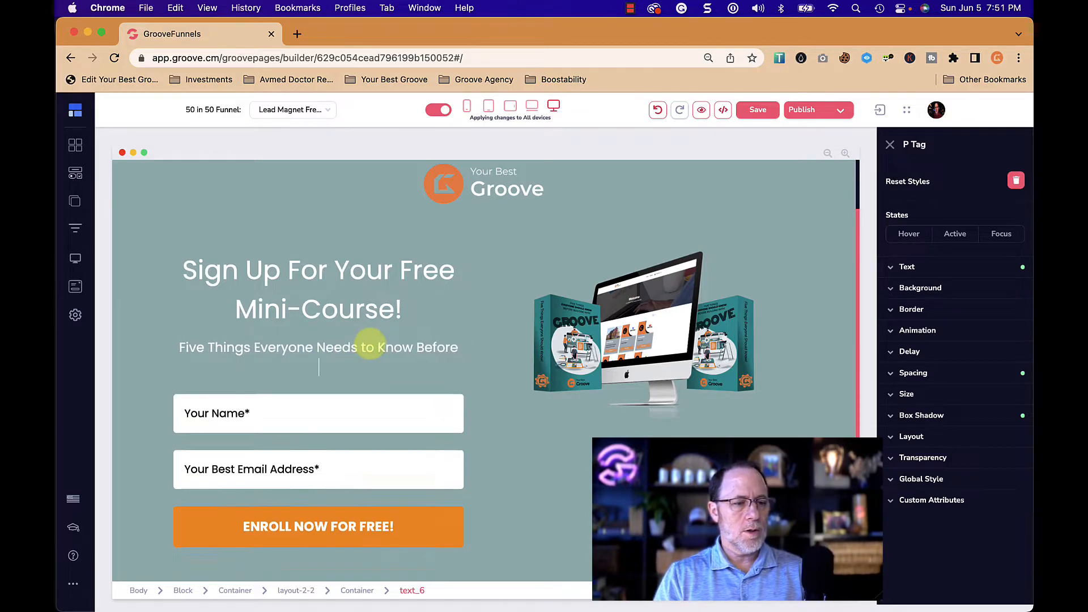
{"action": "type", "text": "Building with Groove"}
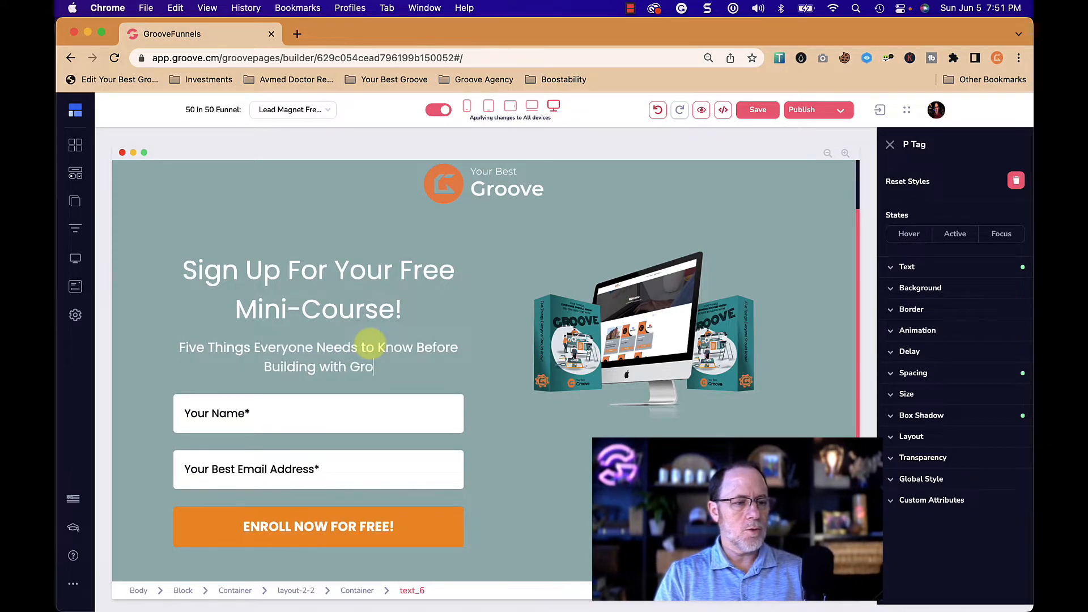
{"action": "left_click", "coordinate": [501, 399]}
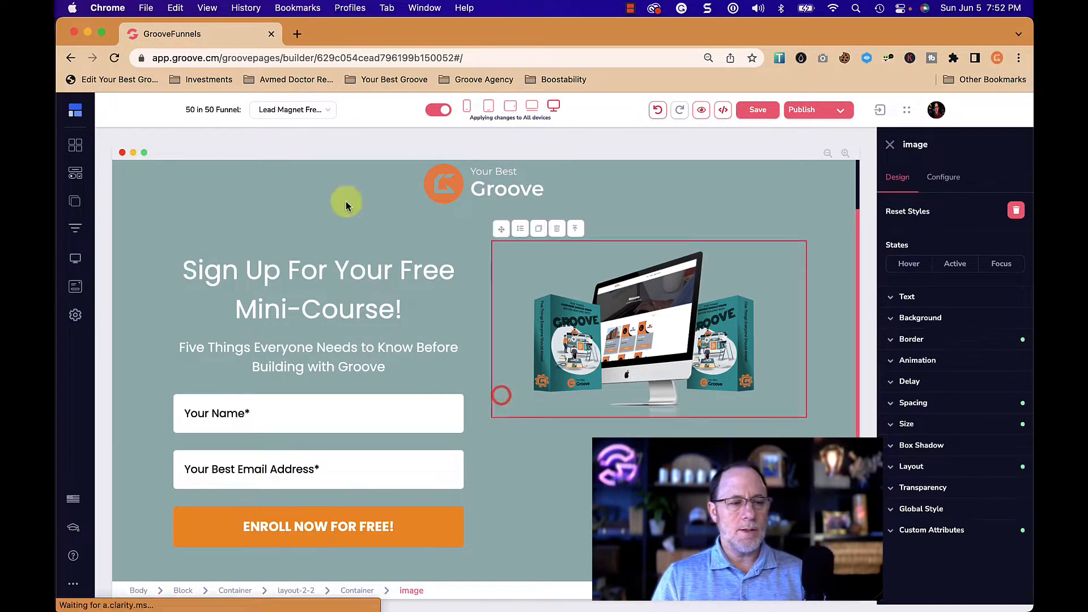
- Edit the footer copyright line to read "© 2022 All rights reserved. Your Best Groove"
{"action": "scroll", "coordinate": [609, 434], "scroll_direction": "down", "scroll_amount": 3}
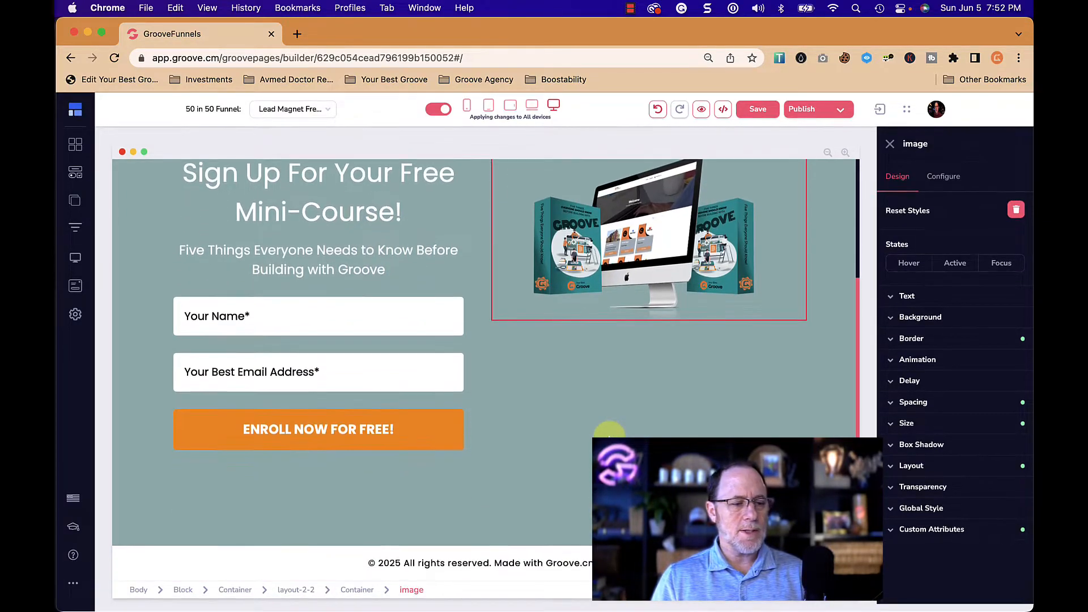
{"action": "left_click", "coordinate": [460, 562]}
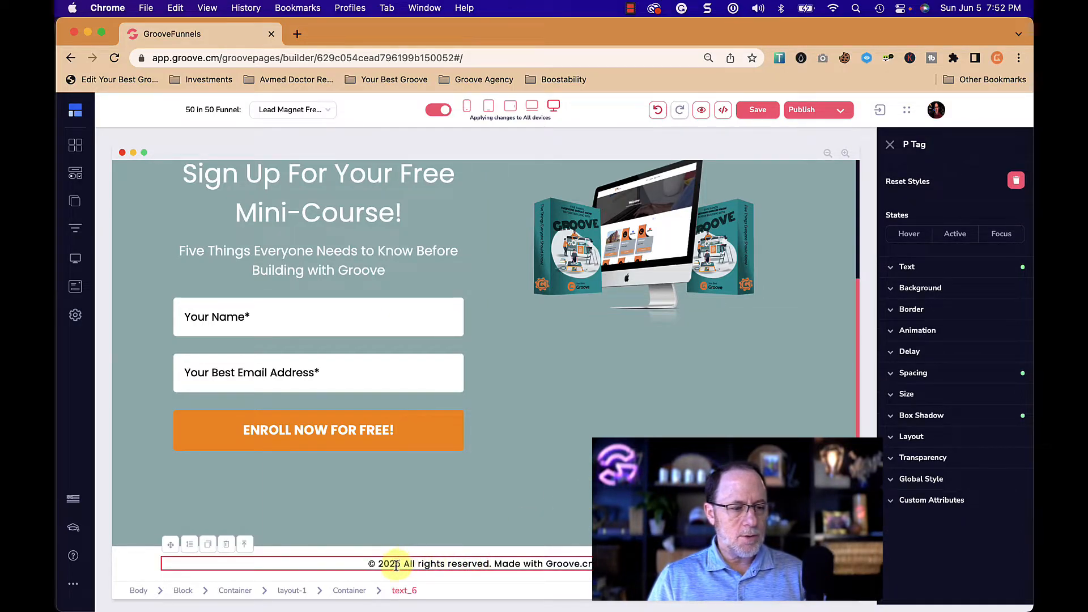
{"action": "left_click", "coordinate": [408, 564]}
{"action": "key", "text": "BackSpace"}
{"action": "type", "text": "2"}
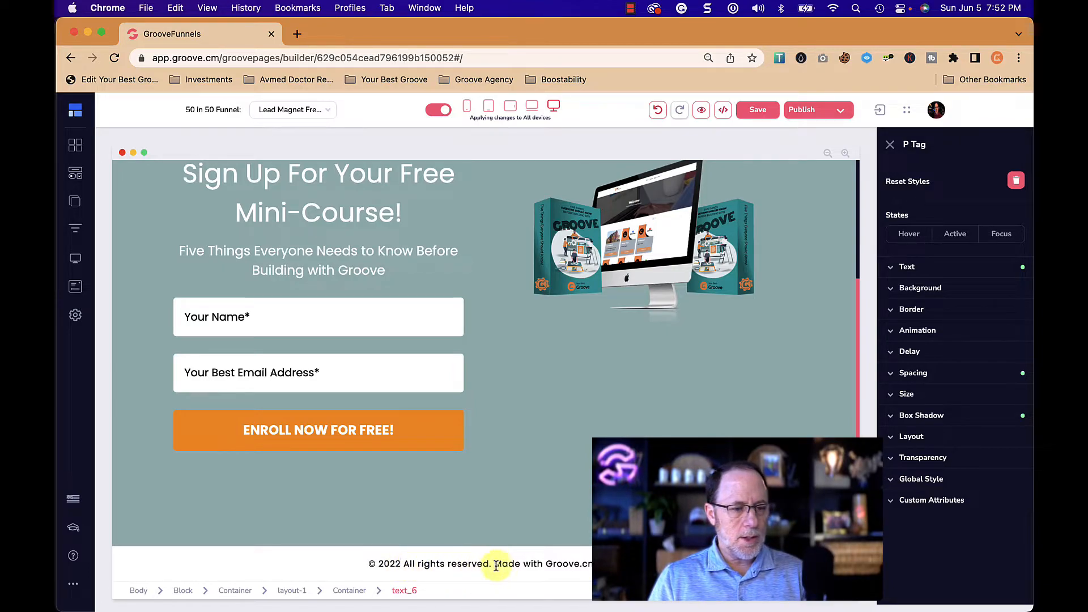
{"action": "left_click_drag", "start_coordinate": [496, 566], "coordinate": [589, 565]}
{"action": "type", "text": "Your Best Groove"}
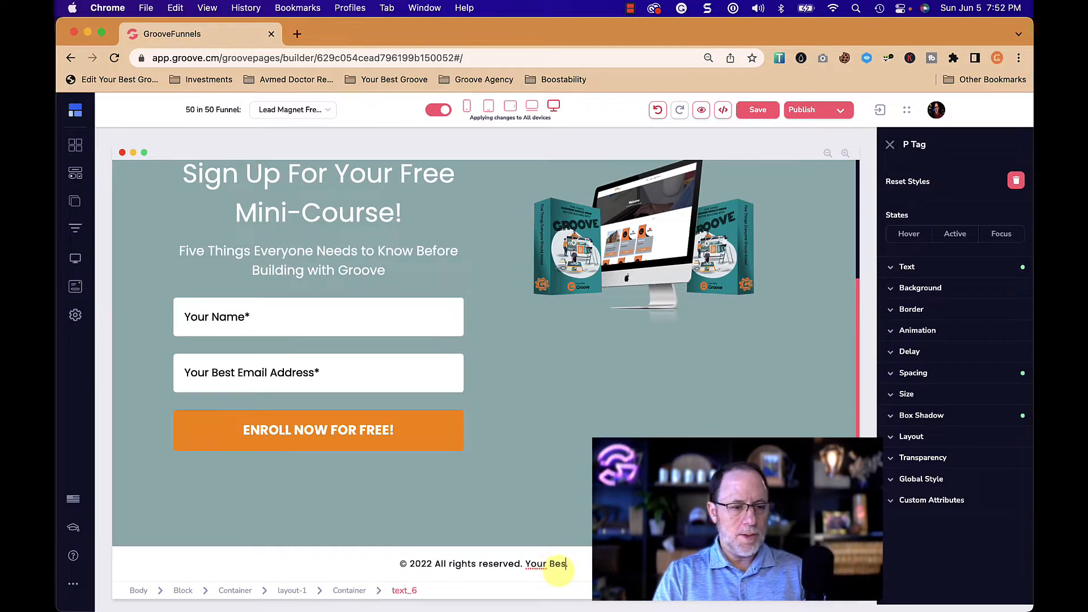
{"action": "key", "text": "BackSpace"}
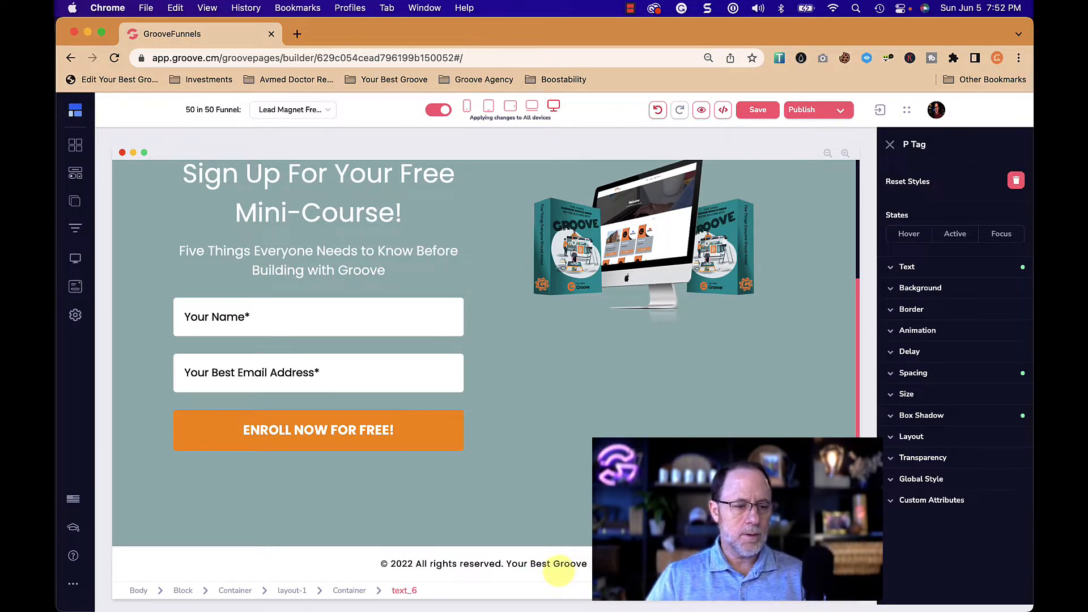
{"action": "left_click", "coordinate": [556, 487]}
- Check the logo and mockup image, and select the form container holding the name and email fields
{"action": "scroll", "coordinate": [556, 486], "scroll_direction": "up", "scroll_amount": 3}
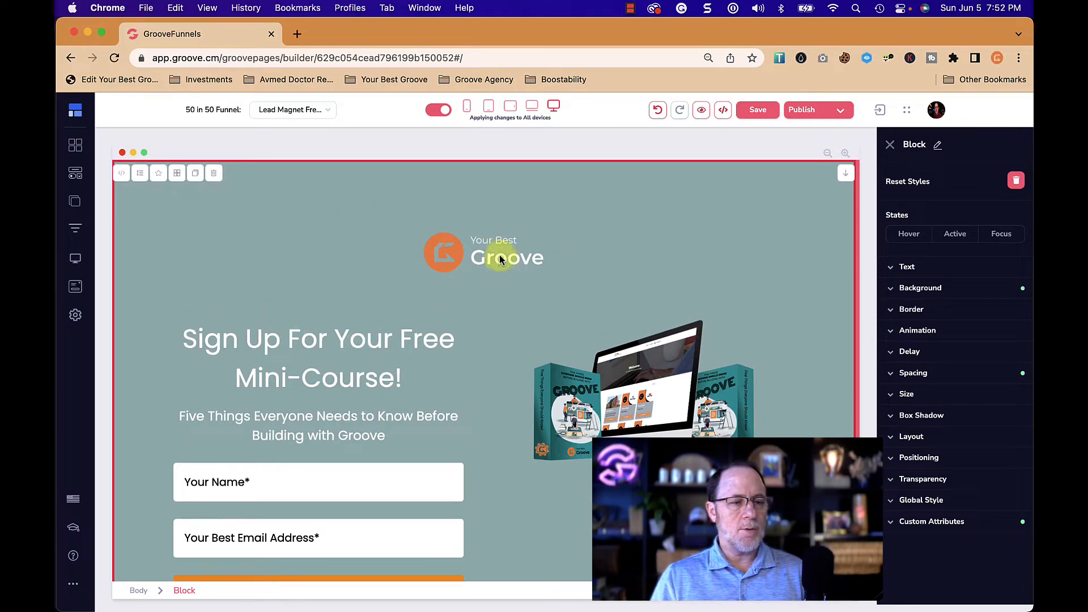
{"action": "left_click", "coordinate": [502, 254]}
{"action": "left_click", "coordinate": [627, 382]}
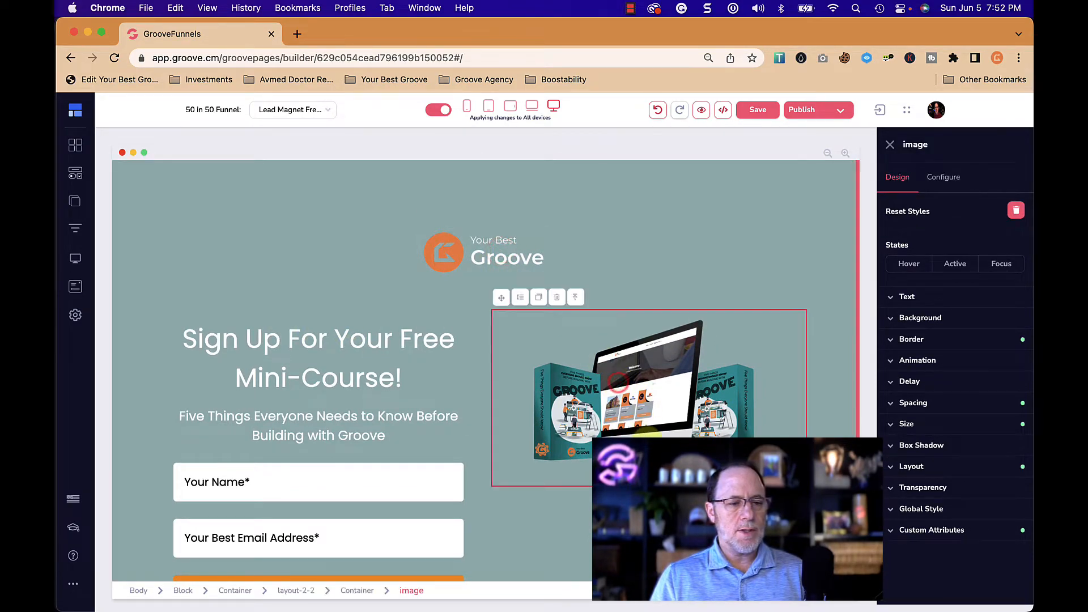
{"action": "scroll", "coordinate": [648, 443], "scroll_direction": "down", "scroll_amount": 2}
{"action": "scroll", "coordinate": [648, 437], "scroll_direction": "down", "scroll_amount": 3}
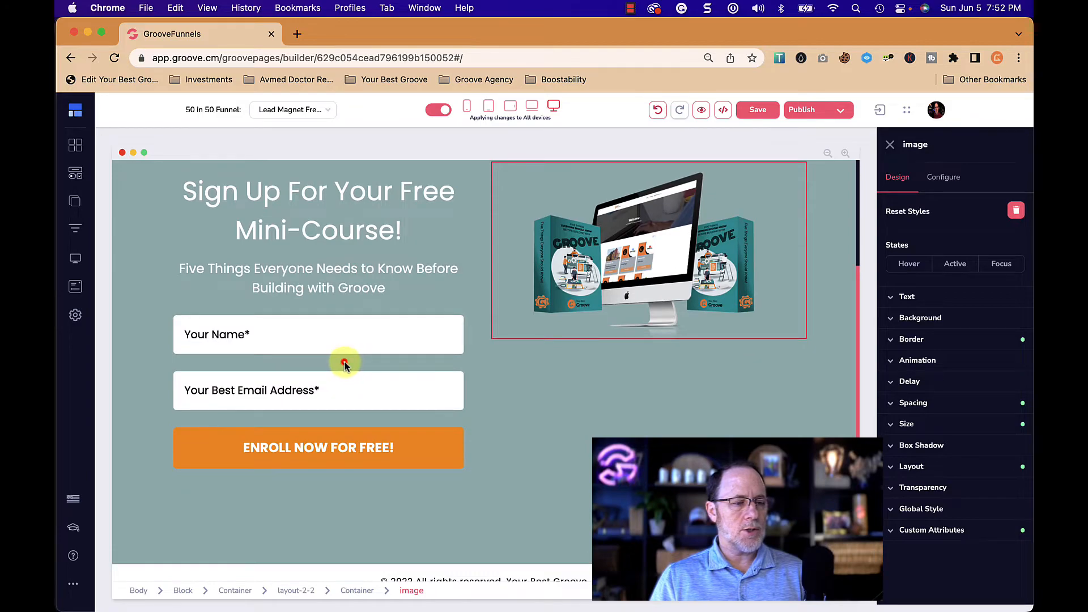
{"action": "left_click", "coordinate": [345, 364]}
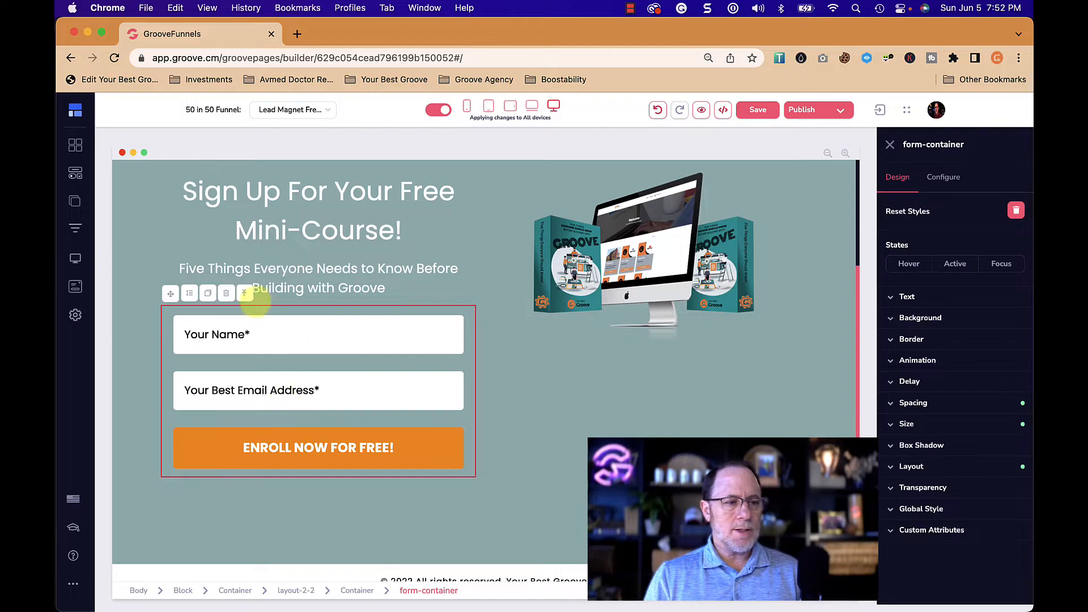
- Delete the template's form container holding the name and email fields and the enroll button
{"action": "left_click", "coordinate": [226, 293]}
{"action": "left_click", "coordinate": [561, 372]}
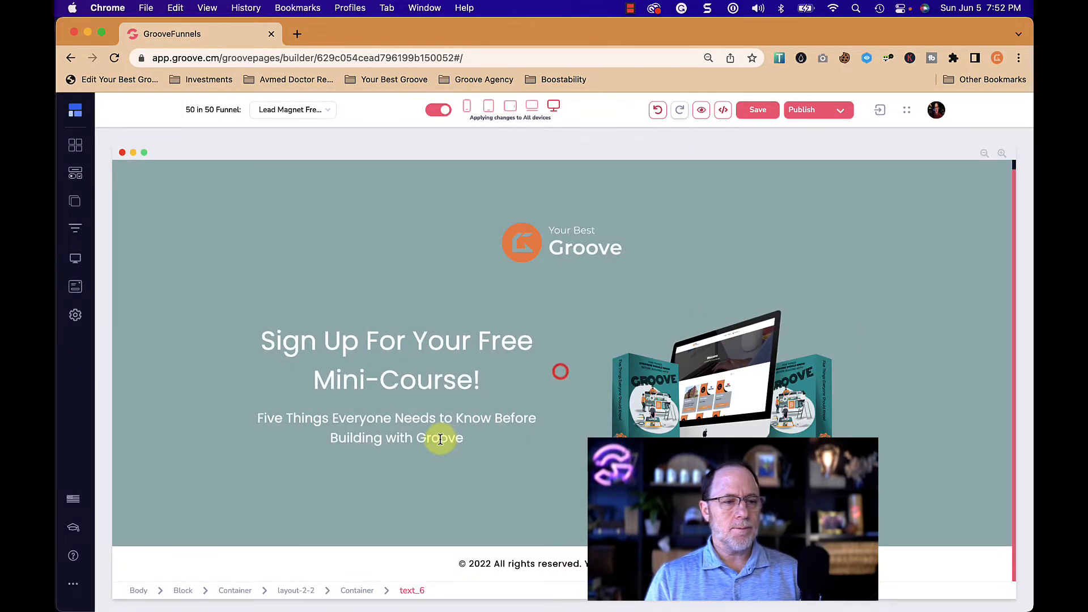
{"action": "left_click", "coordinate": [158, 212]}
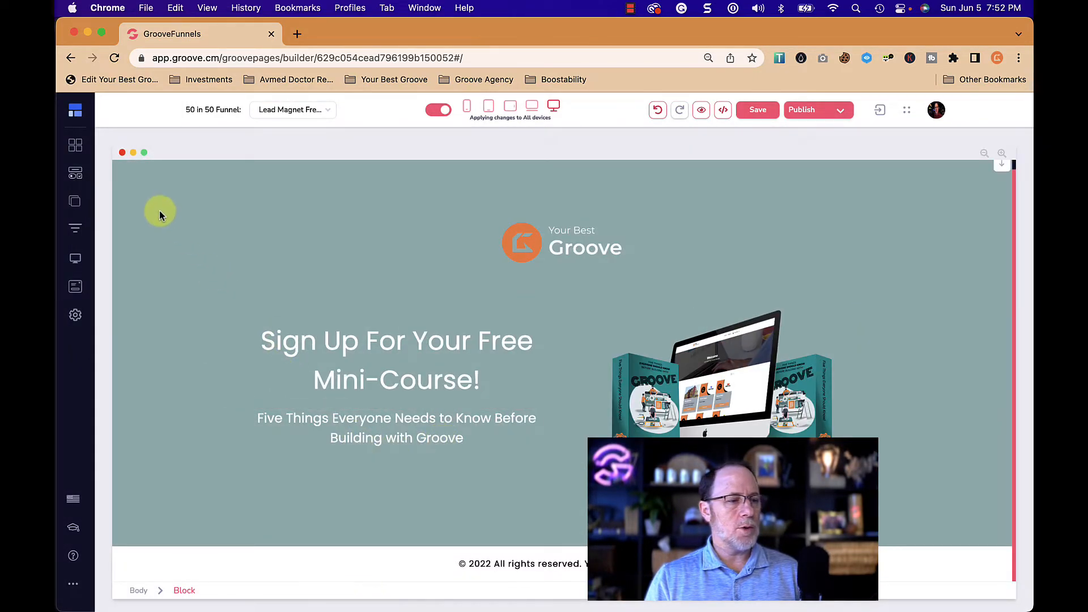
- Insert a GrooveMail Form element under the "Five Things Everyone Needs to Know Before Building with Groove" text
{"action": "left_click", "coordinate": [78, 177]}
{"action": "scroll", "coordinate": [176, 408], "scroll_direction": "down", "scroll_amount": 15}
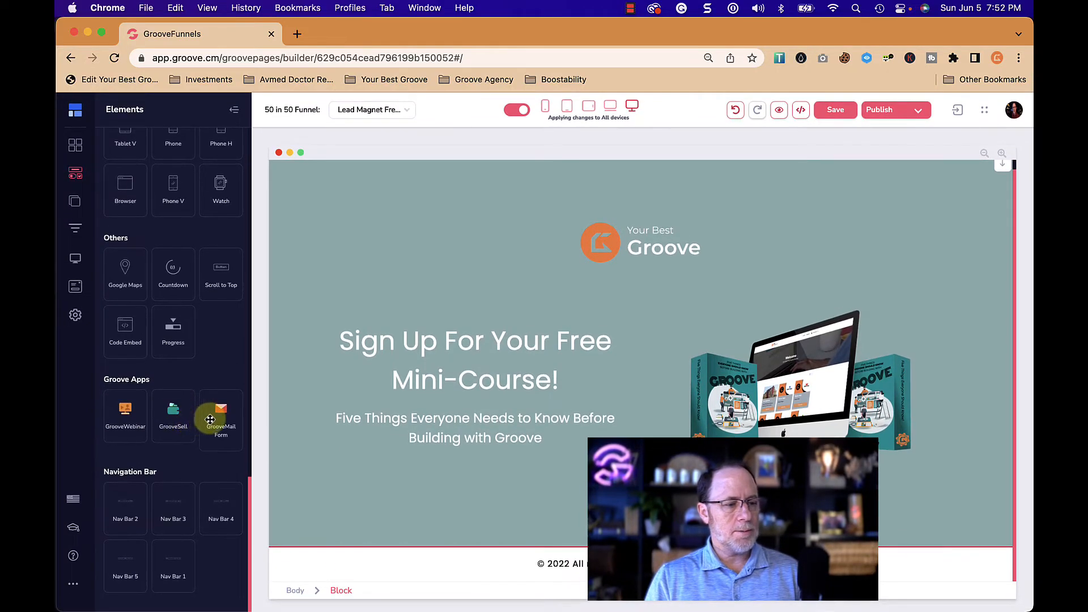
{"action": "left_click_drag", "start_coordinate": [220, 409], "coordinate": [453, 450]}
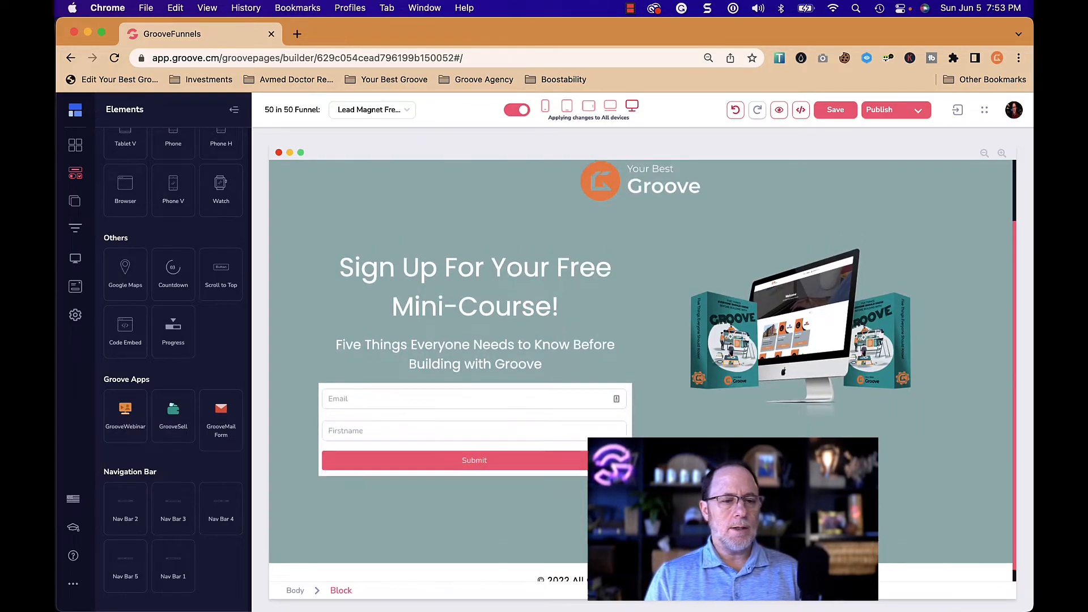
{"action": "left_click", "coordinate": [446, 431]}
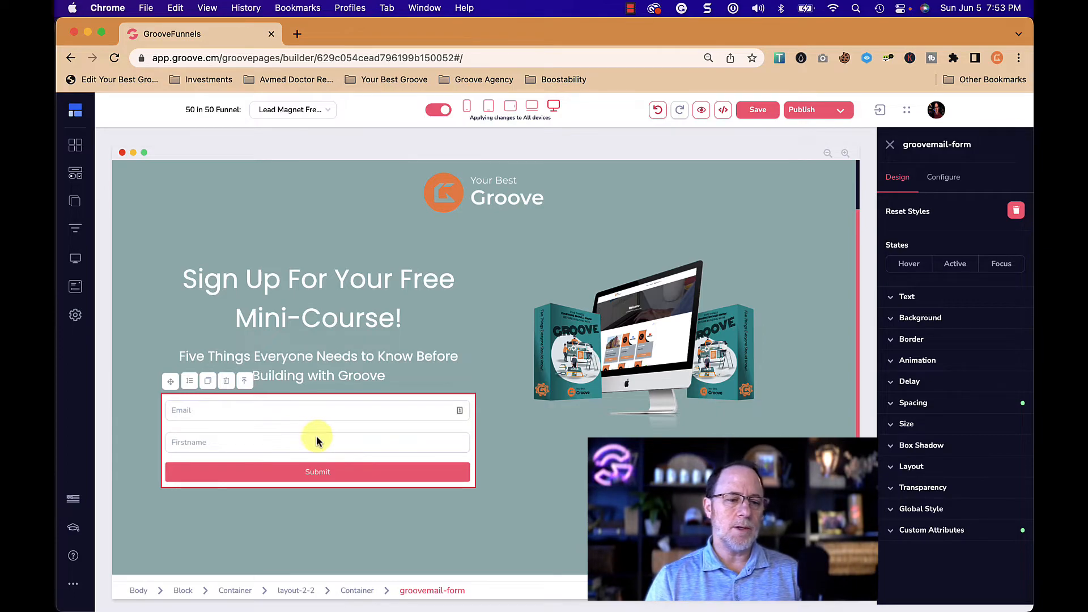
{"action": "left_click", "coordinate": [655, 368]}
{"action": "left_click", "coordinate": [656, 372]}
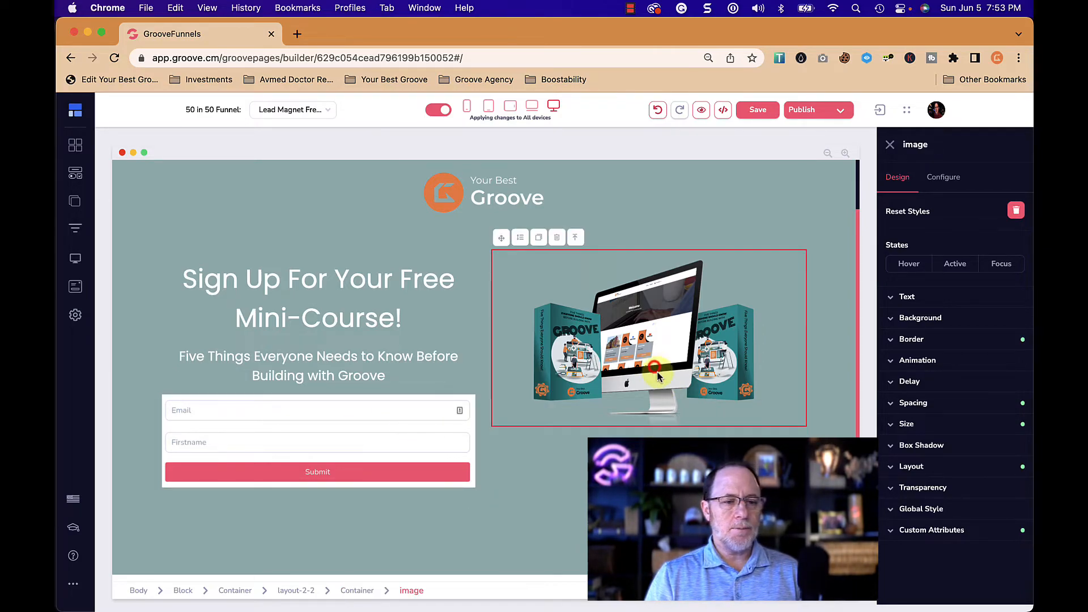
- Set the main block's top and bottom padding to 65 and save the page
{"action": "scroll", "coordinate": [652, 374], "scroll_direction": "up", "scroll_amount": 2}
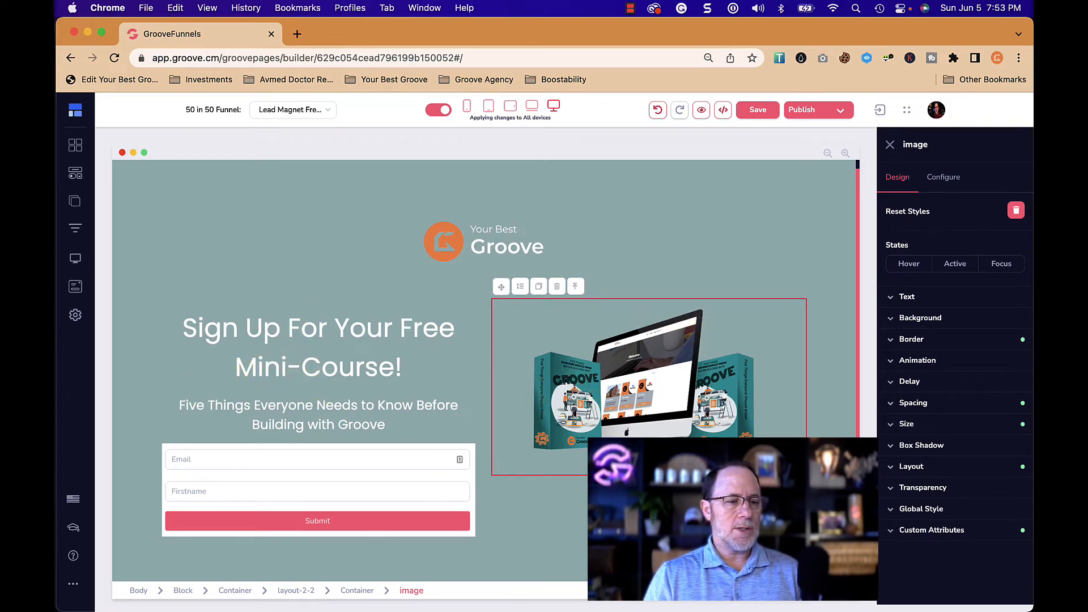
{"action": "scroll", "coordinate": [305, 264], "scroll_direction": "down", "scroll_amount": 3}
{"action": "scroll", "coordinate": [304, 264], "scroll_direction": "up", "scroll_amount": 4}
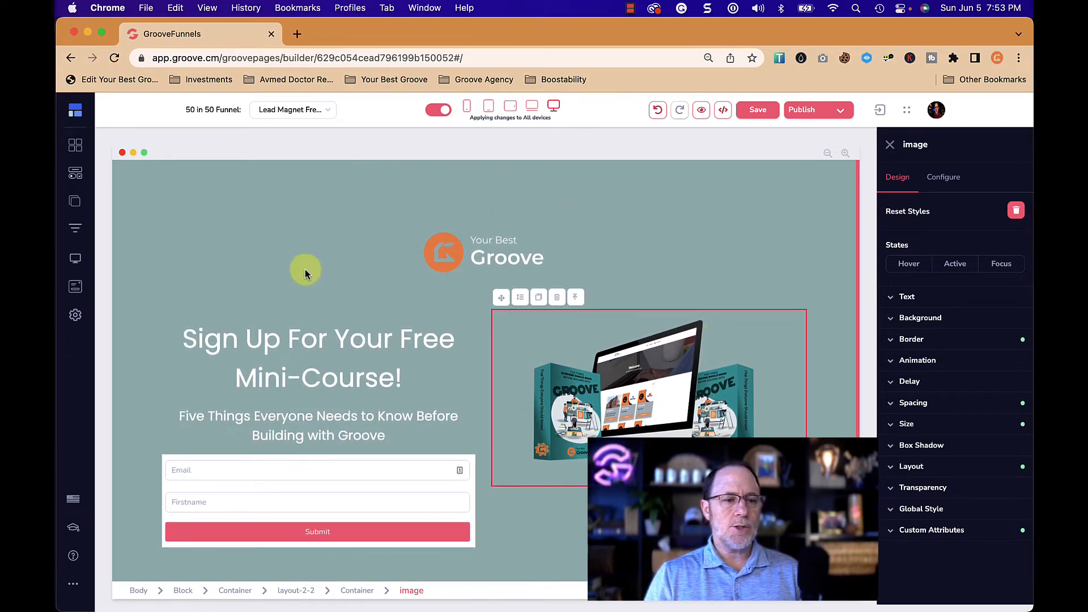
{"action": "left_click", "coordinate": [127, 174]}
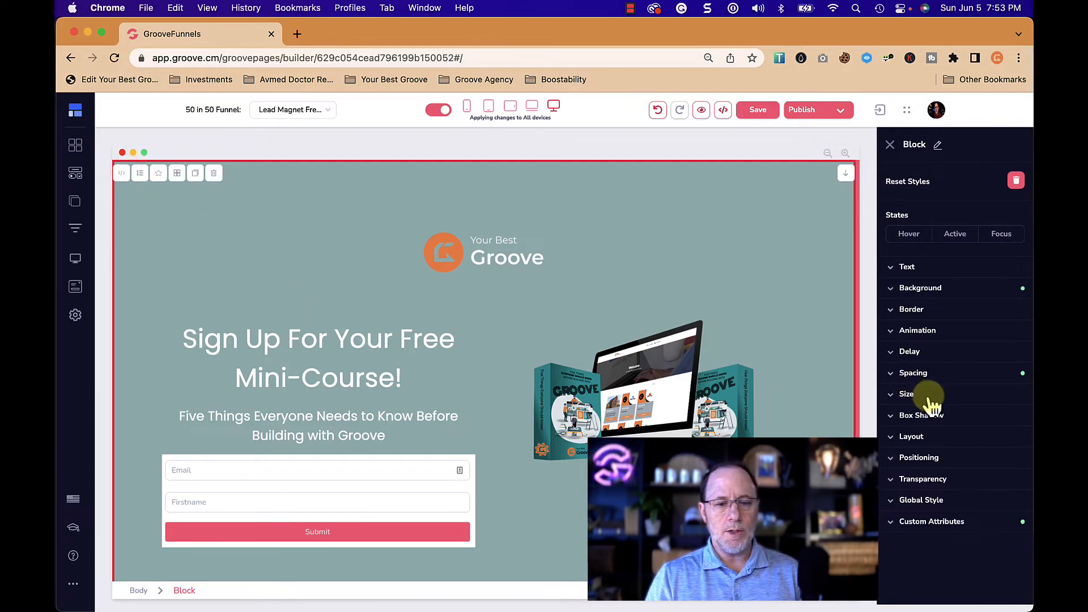
{"action": "left_click", "coordinate": [920, 374]}
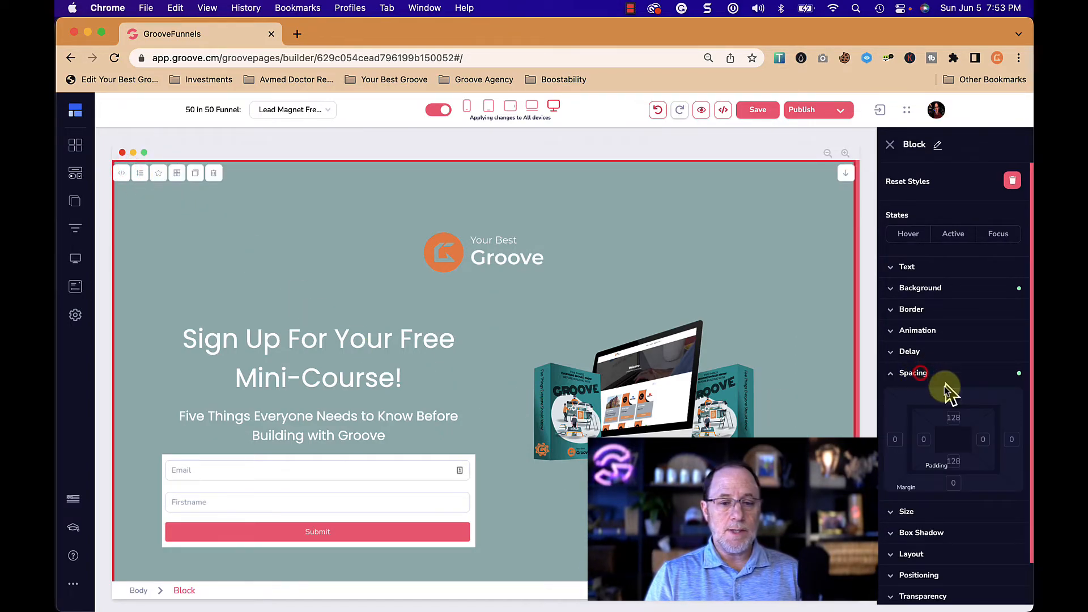
{"action": "left_click", "coordinate": [954, 418]}
{"action": "left_click_drag", "start_coordinate": [903, 509], "coordinate": [897, 509]}
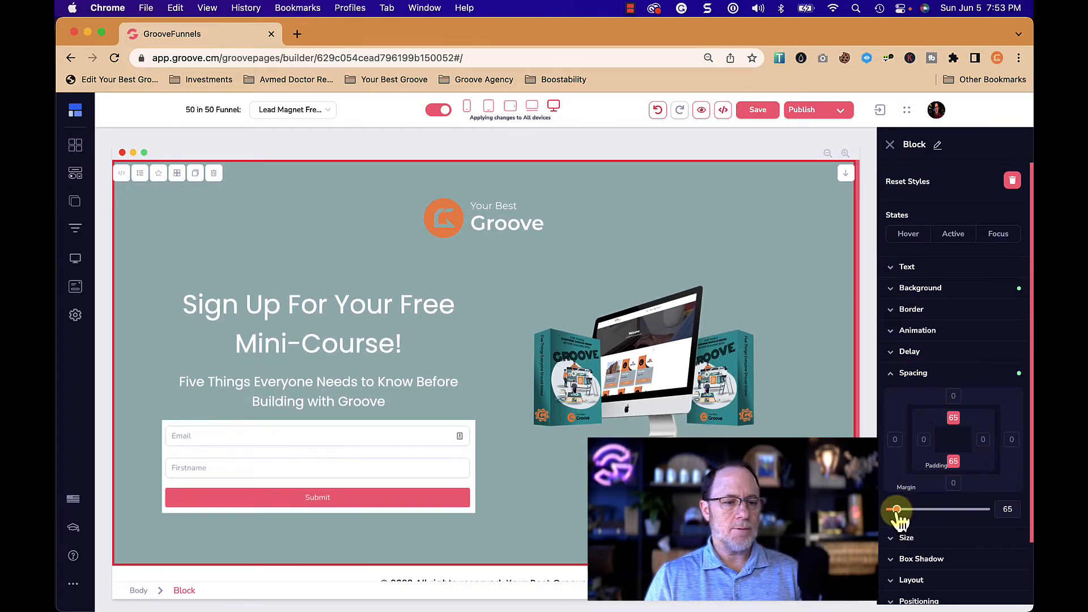
{"action": "left_click", "coordinate": [760, 111]}
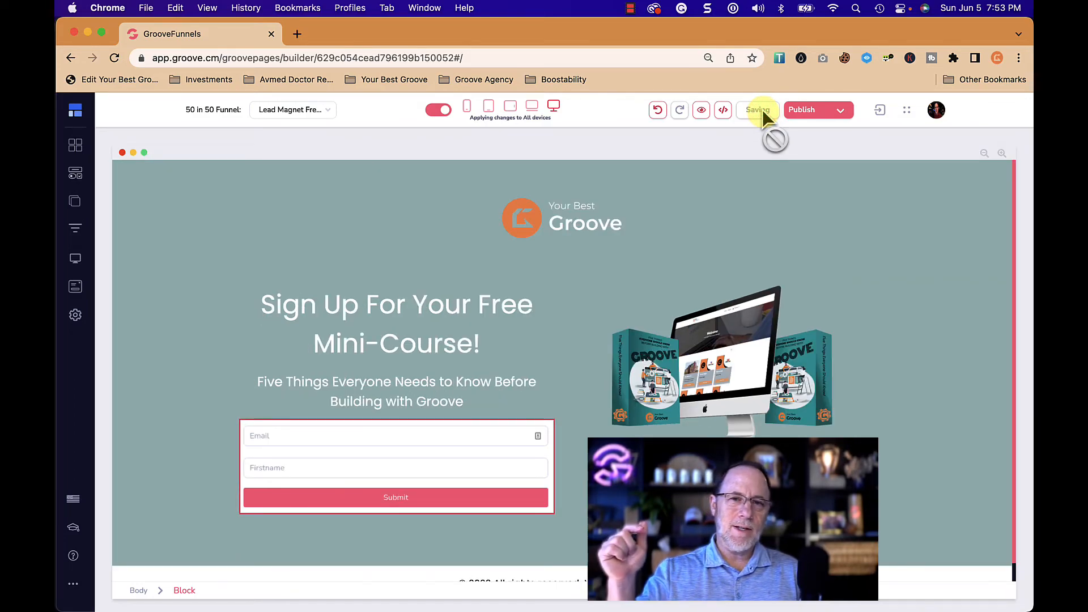